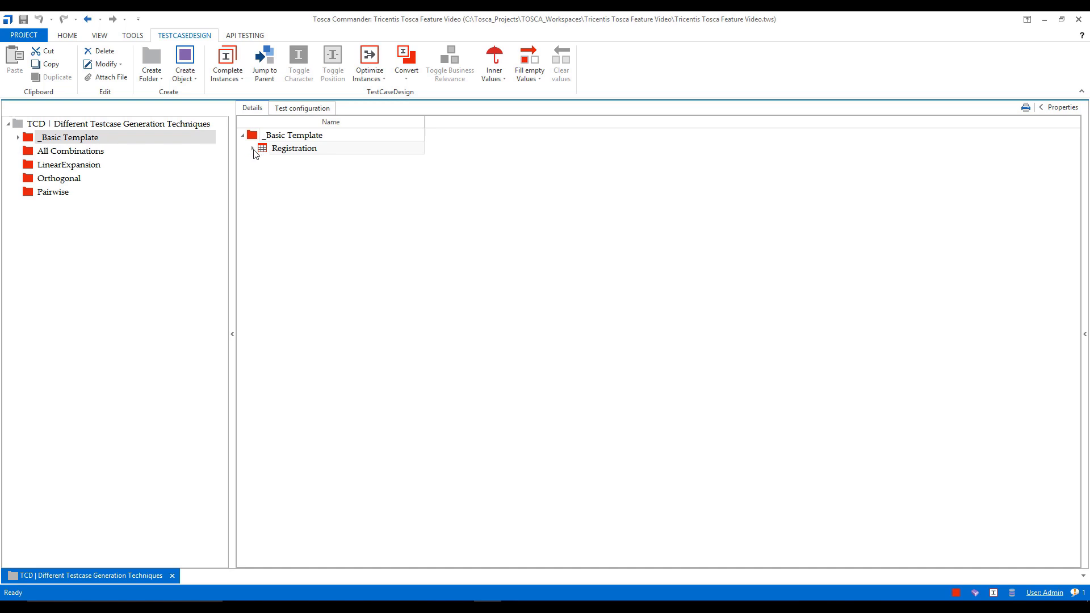
Expand the Registration sheet and check the BusinessRelevant property of its Administration, Precondition, Process and Verification attributes.
click(253, 149)
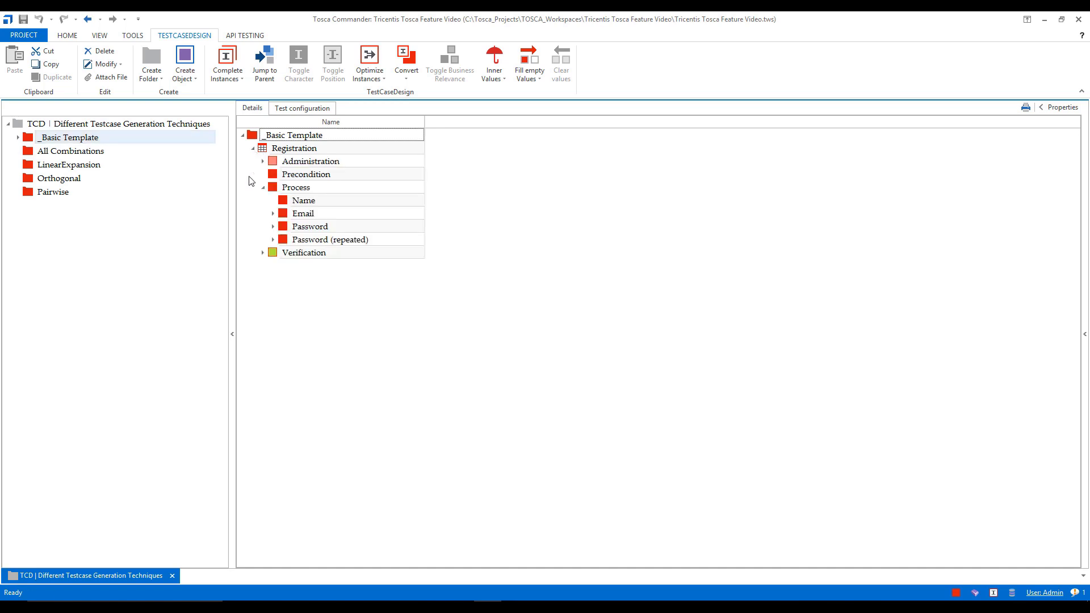
click(264, 188)
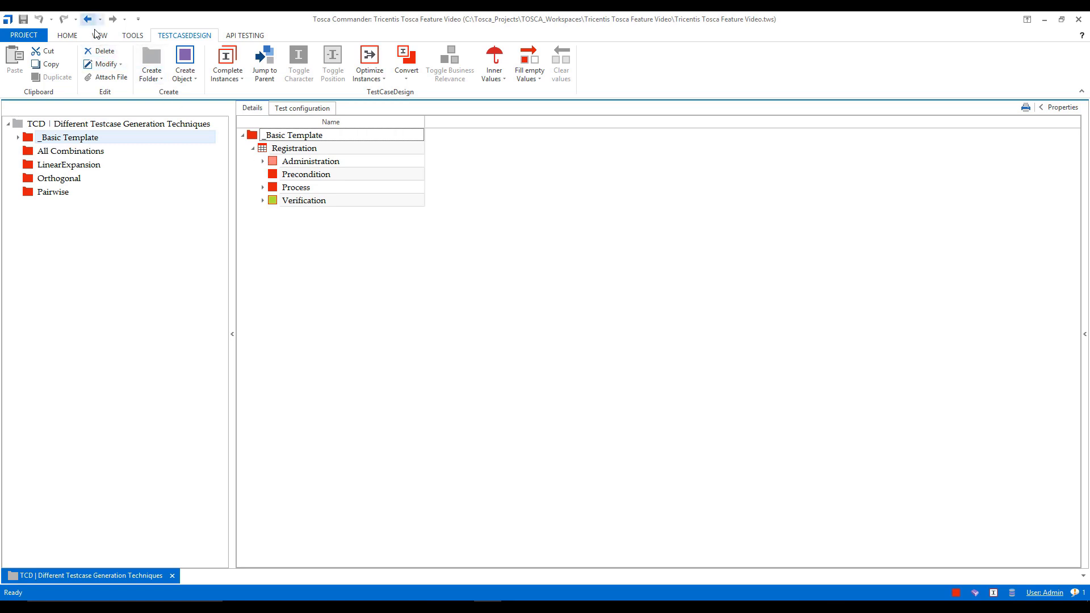
click(132, 36)
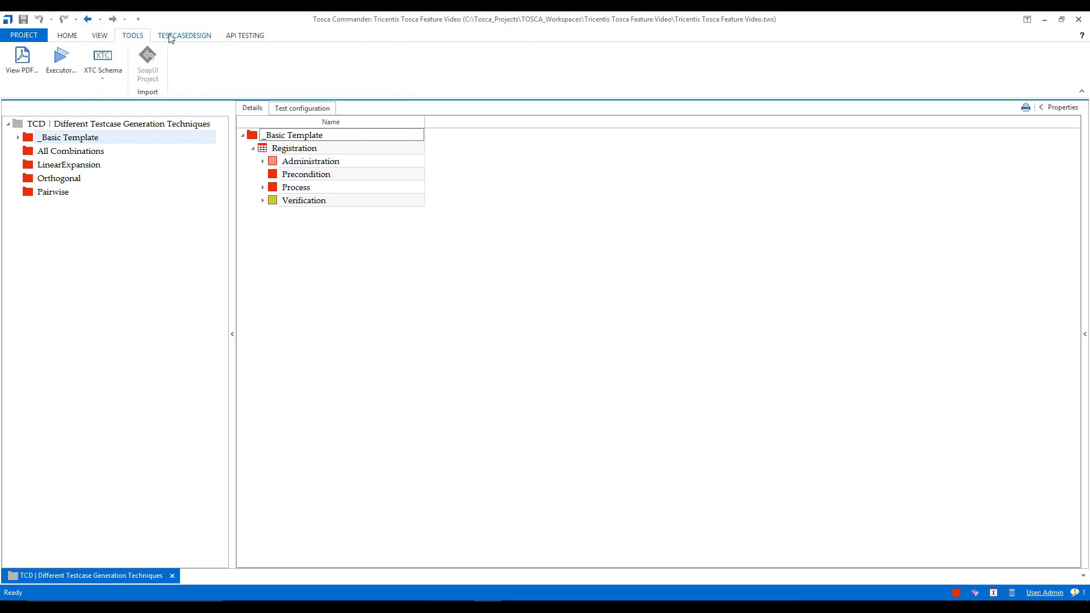
click(171, 36)
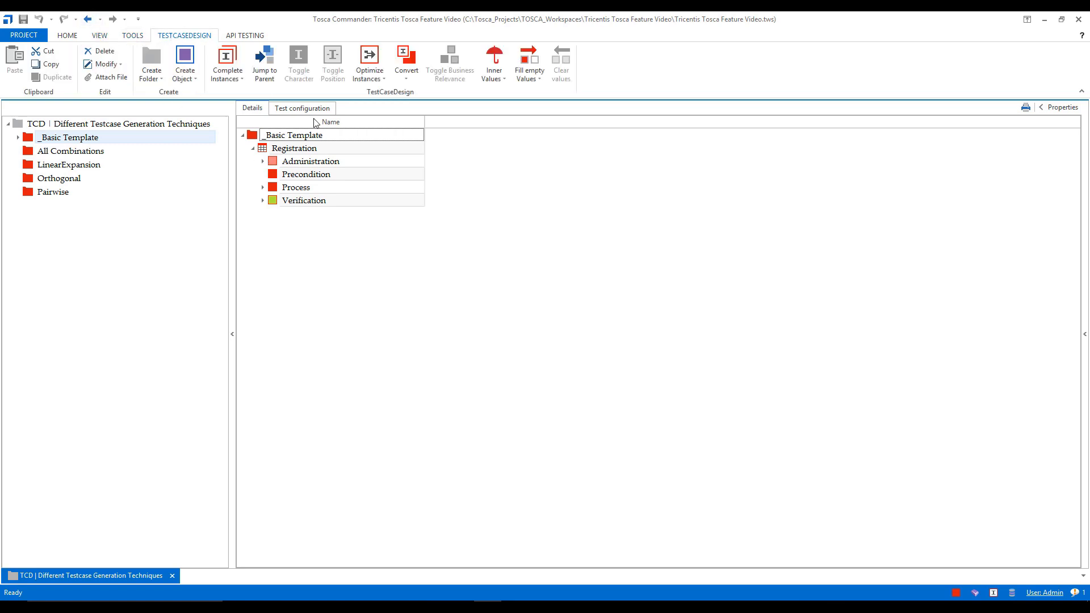
click(1057, 109)
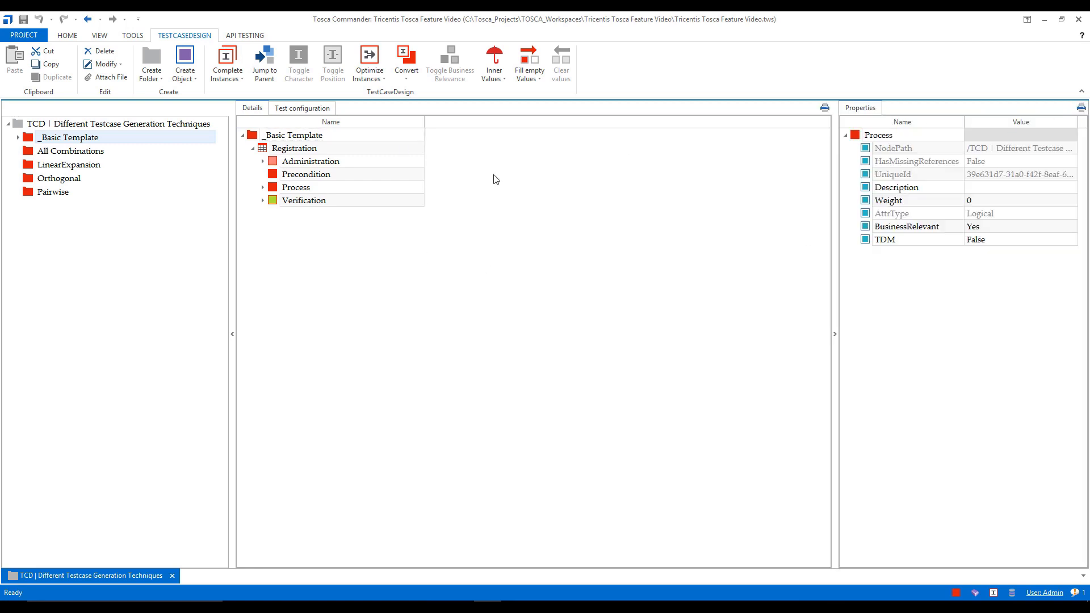
click(332, 165)
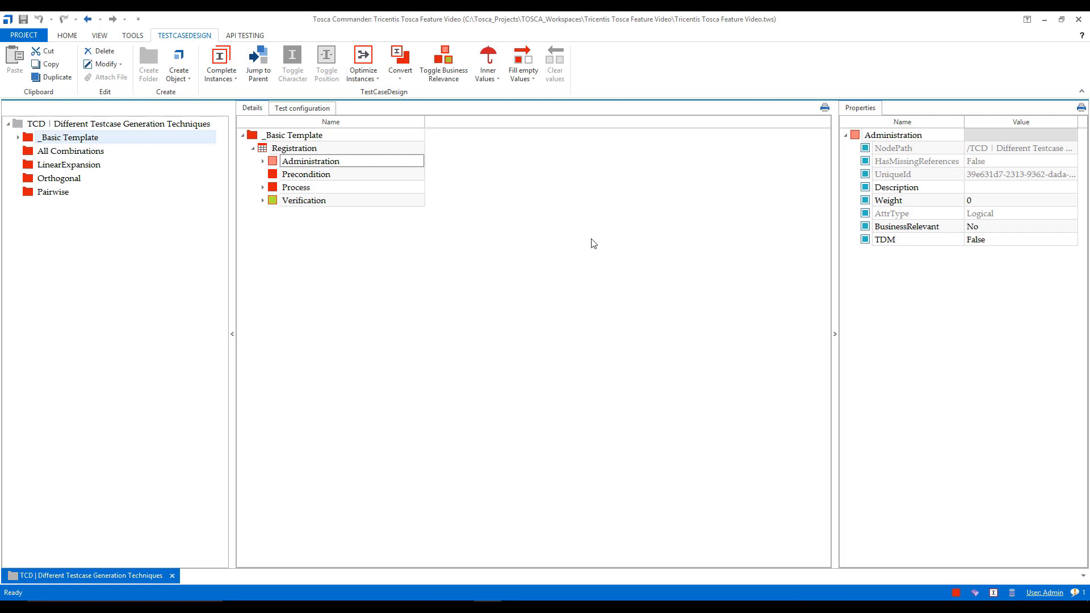
click(290, 179)
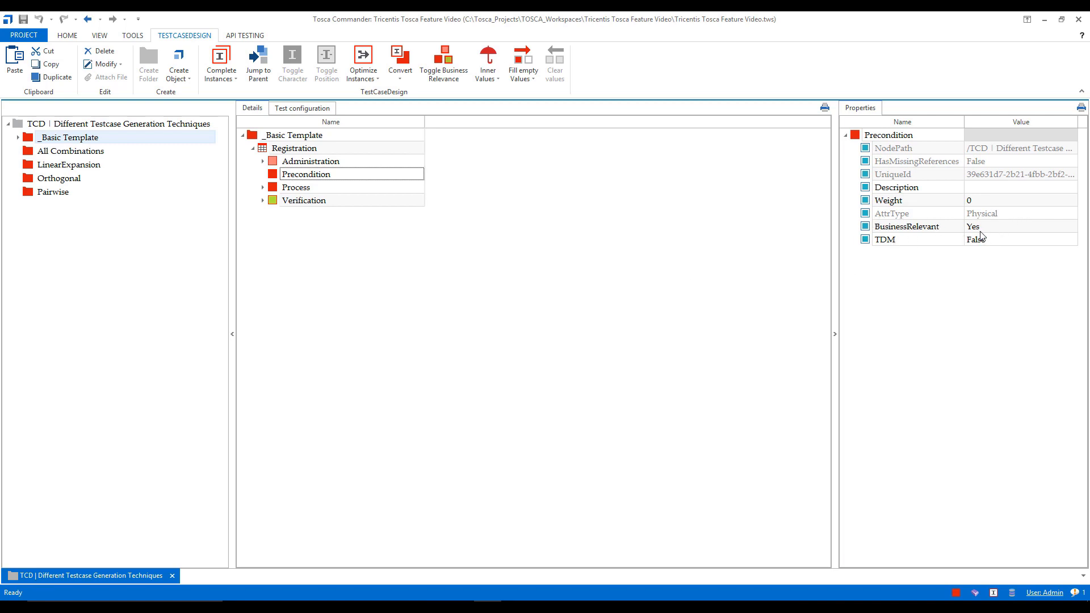
click(288, 191)
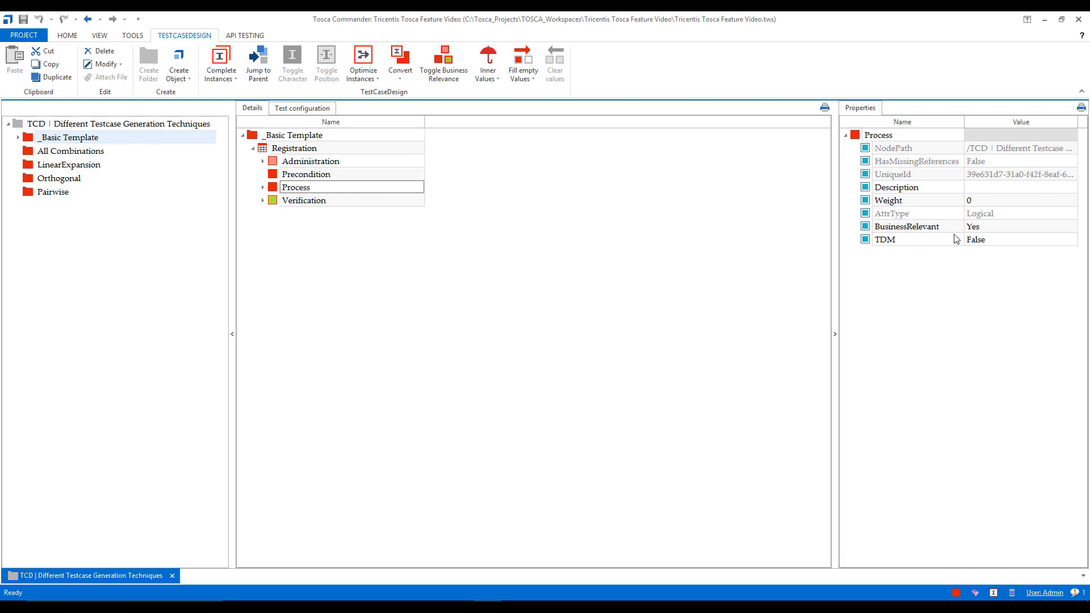
click(295, 202)
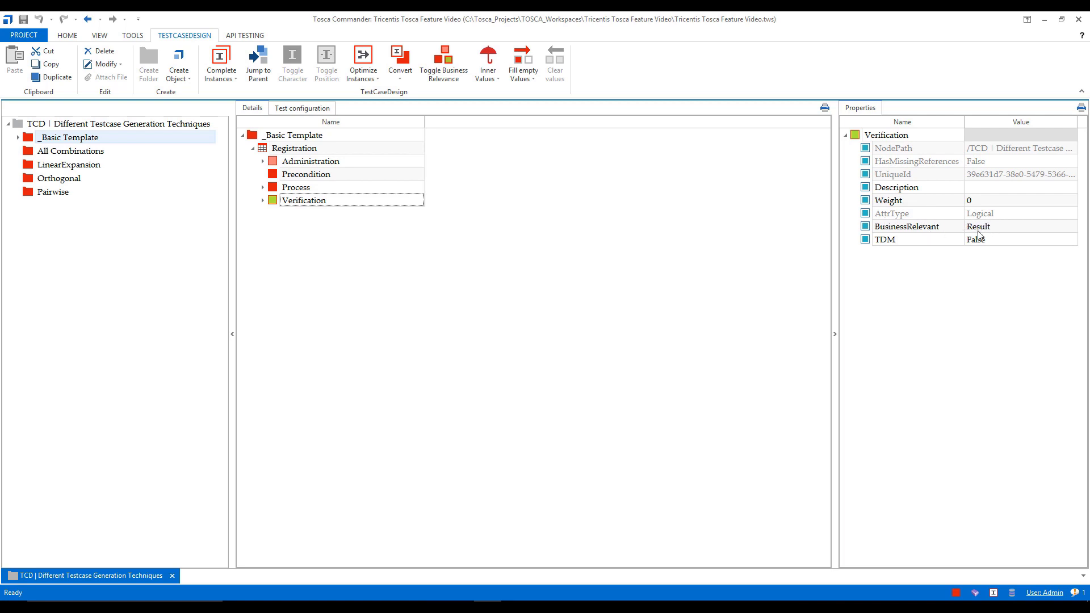
click(274, 211)
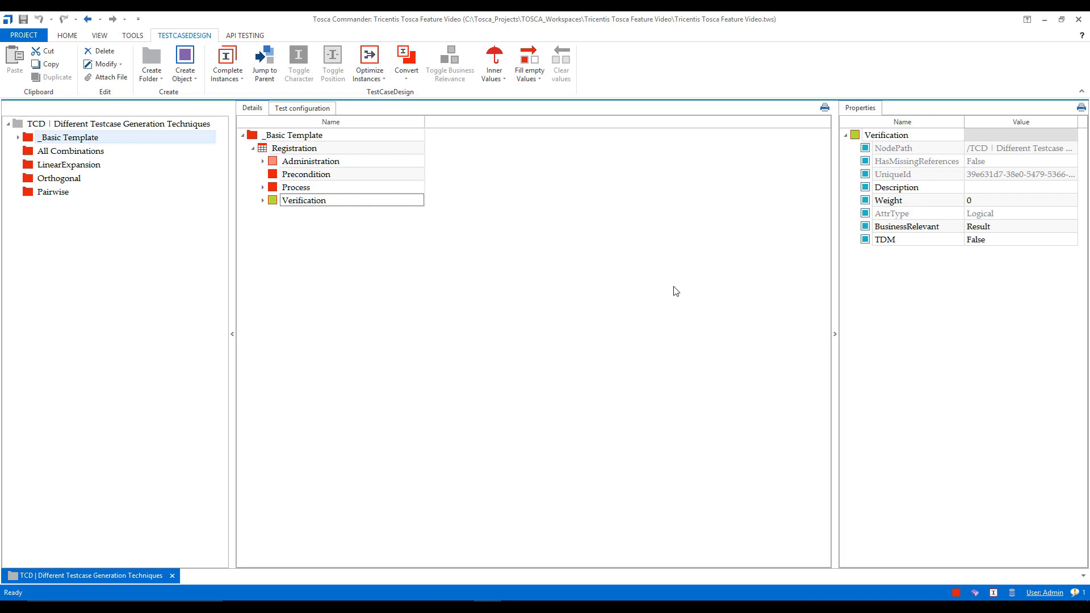
click(835, 331)
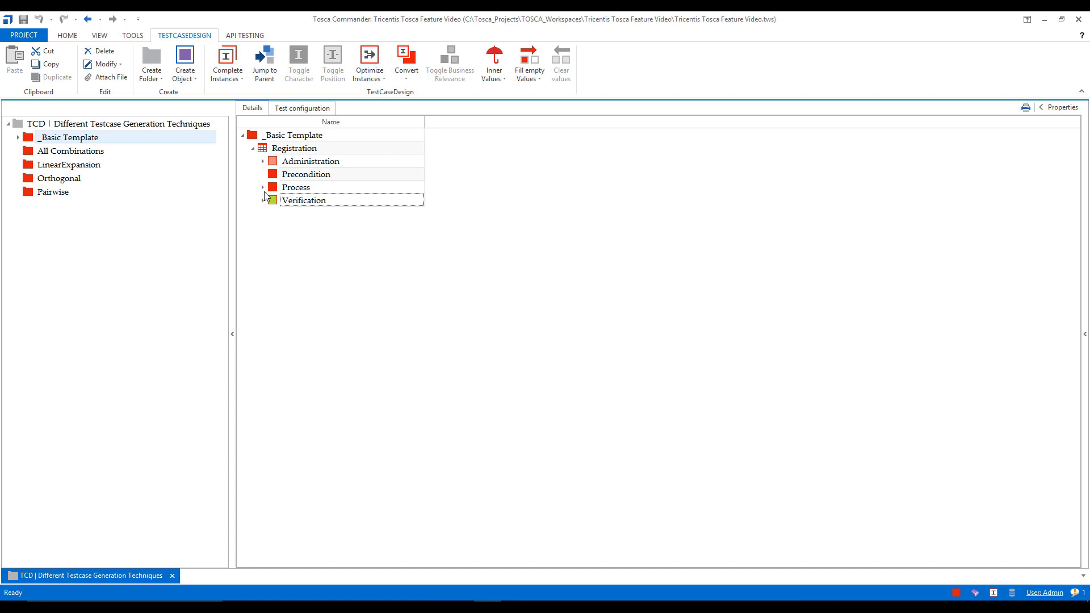
Examine the instances defined for the Email, Password and Password (repeated) attributes under Process.
click(262, 187)
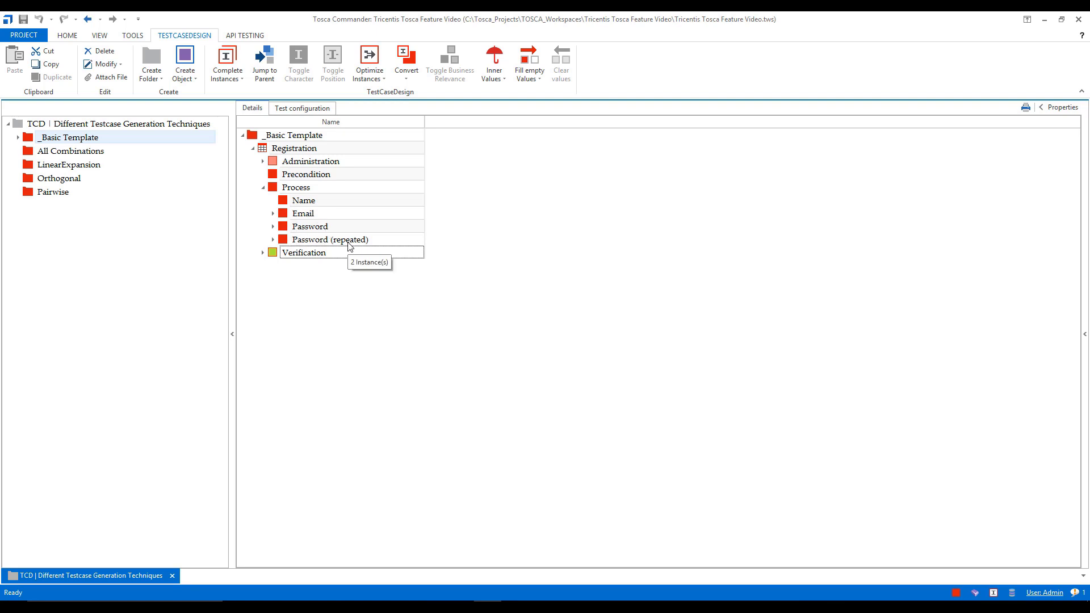
click(273, 215)
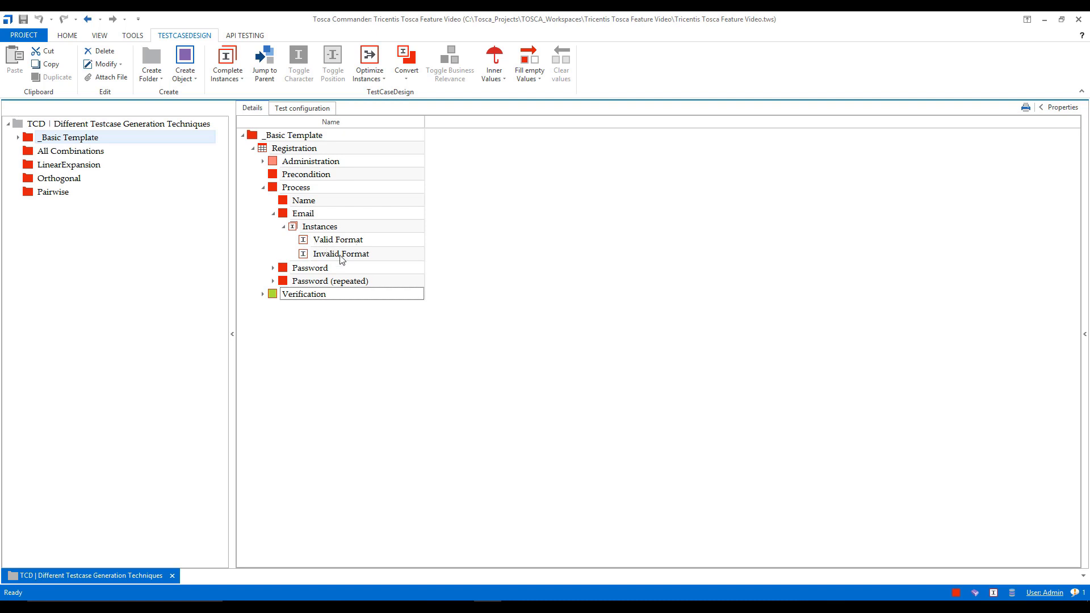
click(273, 268)
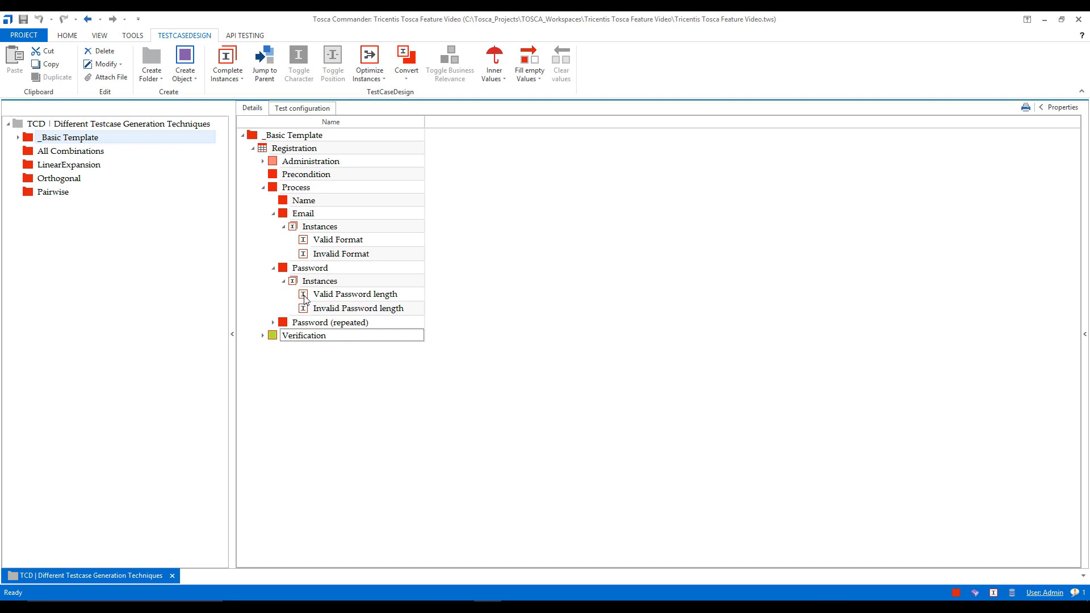
click(273, 269)
click(273, 282)
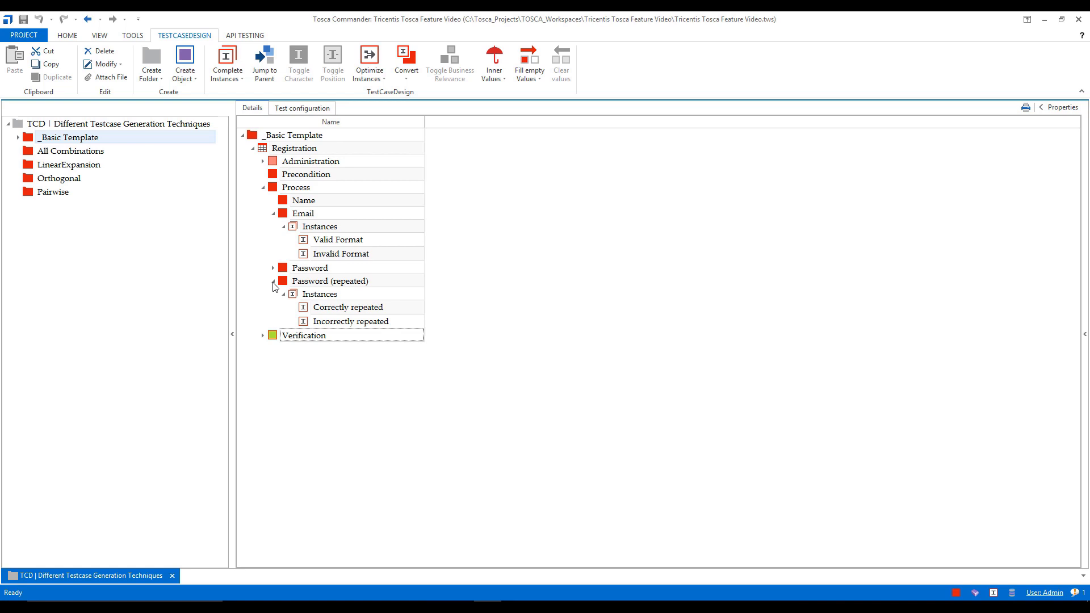
click(273, 283)
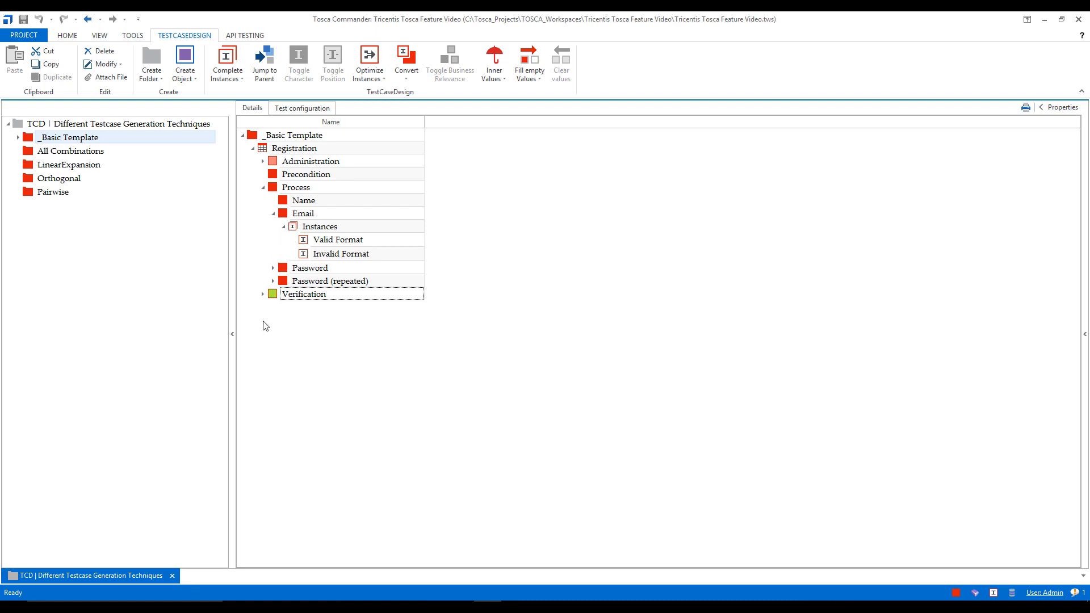
click(263, 294)
click(264, 295)
click(273, 213)
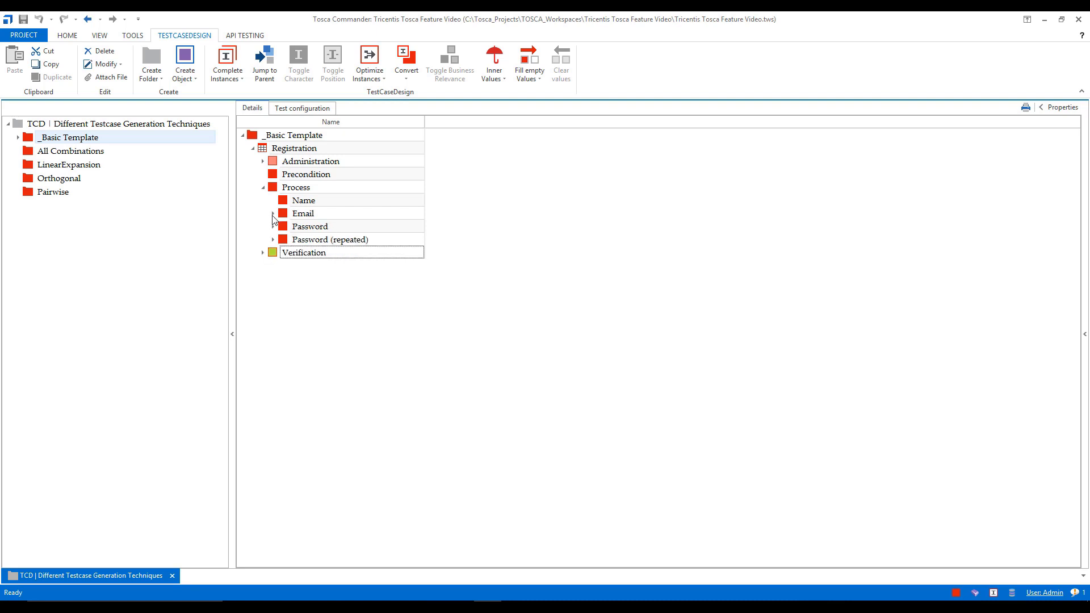
click(263, 187)
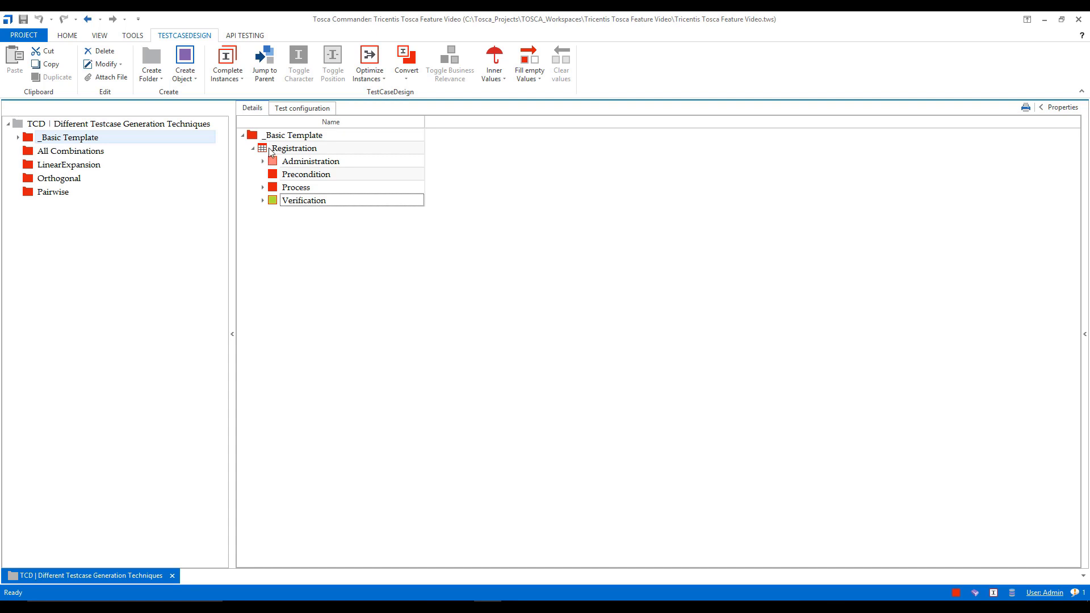
Generate instances for the Registration sheet using the All combinations method.
click(271, 150)
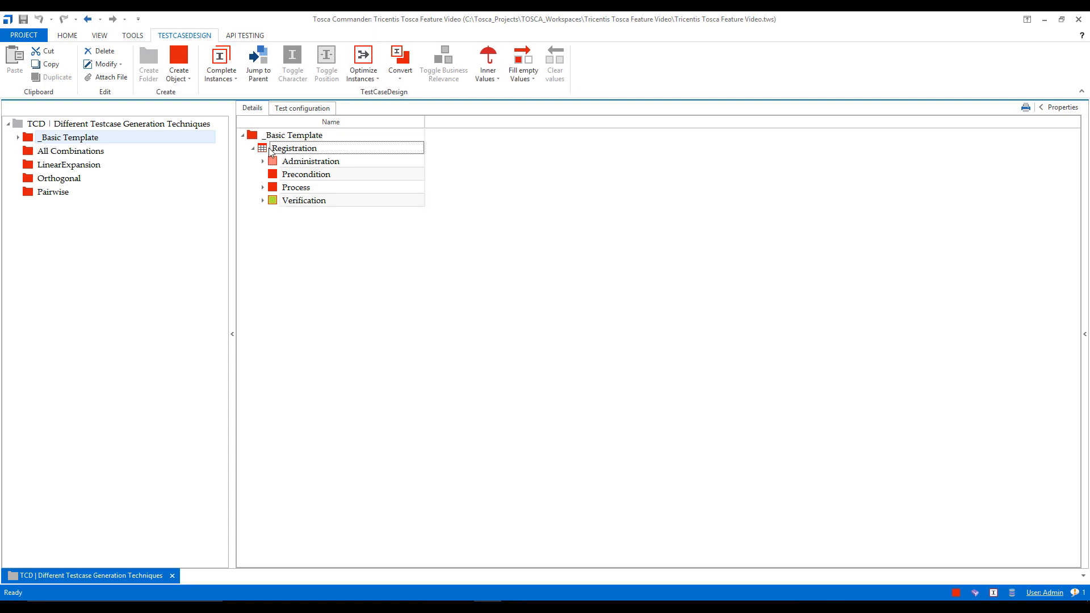
right_click(263, 152)
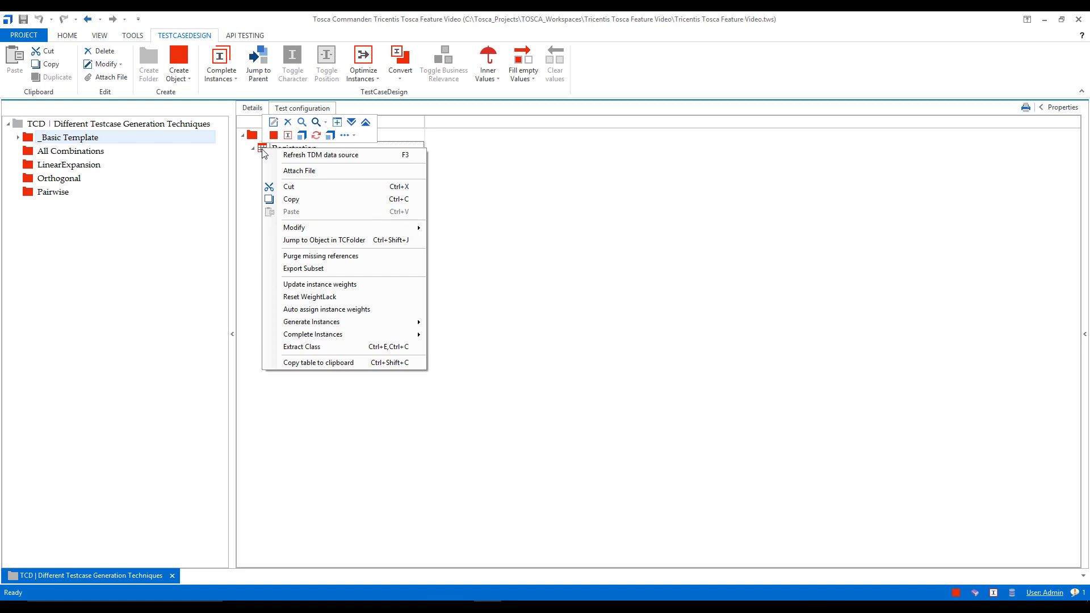
mouse_move(319, 323)
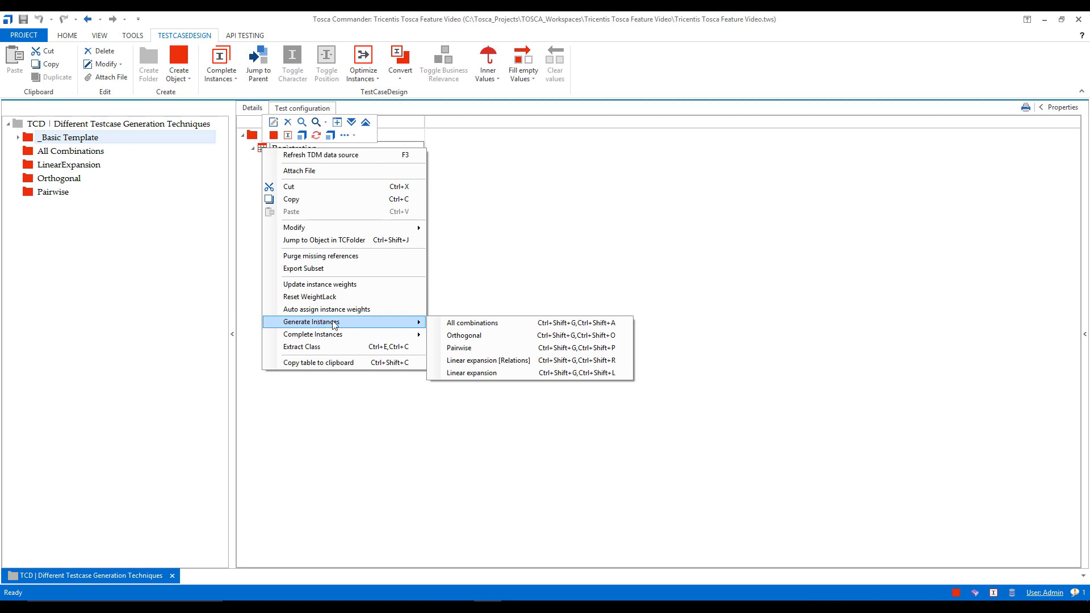
click(445, 326)
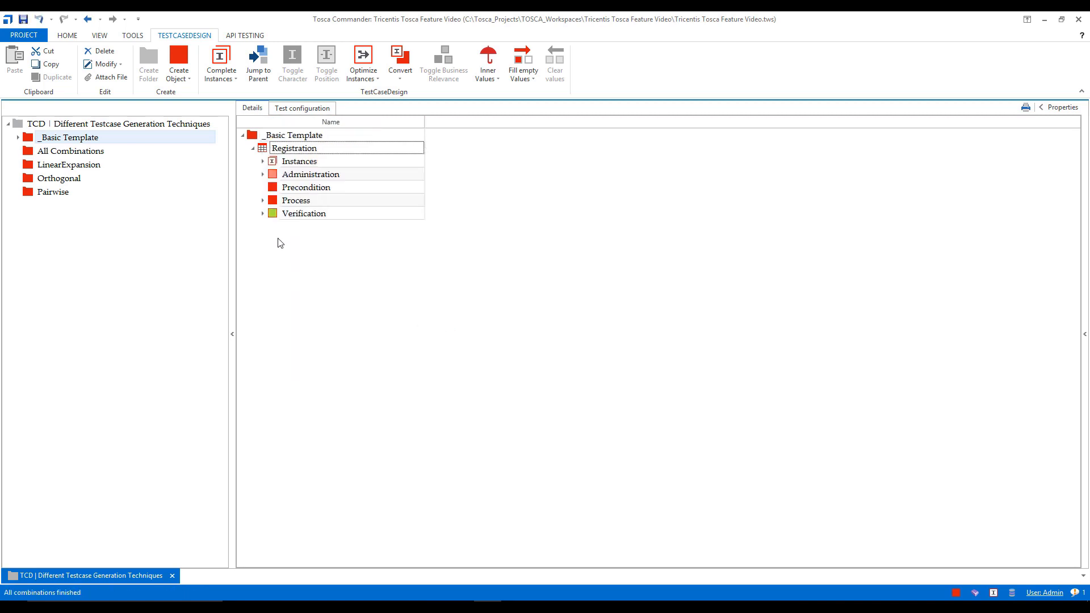
Review the generated instances of Registration and open the sheet on its own with the instances as columns.
click(263, 162)
click(262, 162)
click(262, 161)
click(264, 152)
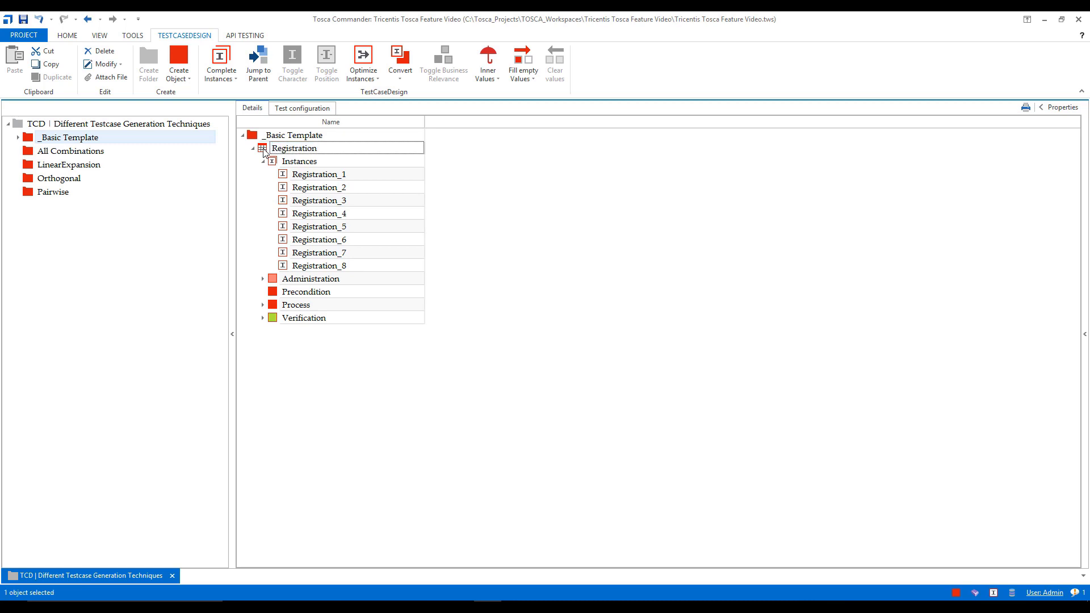
double_click(264, 150)
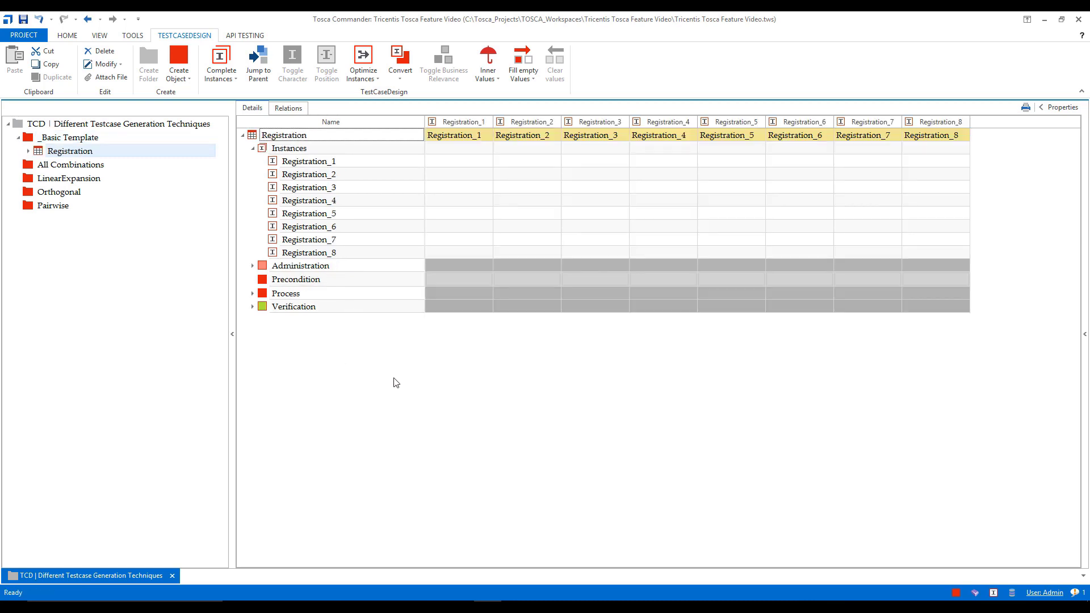
click(252, 149)
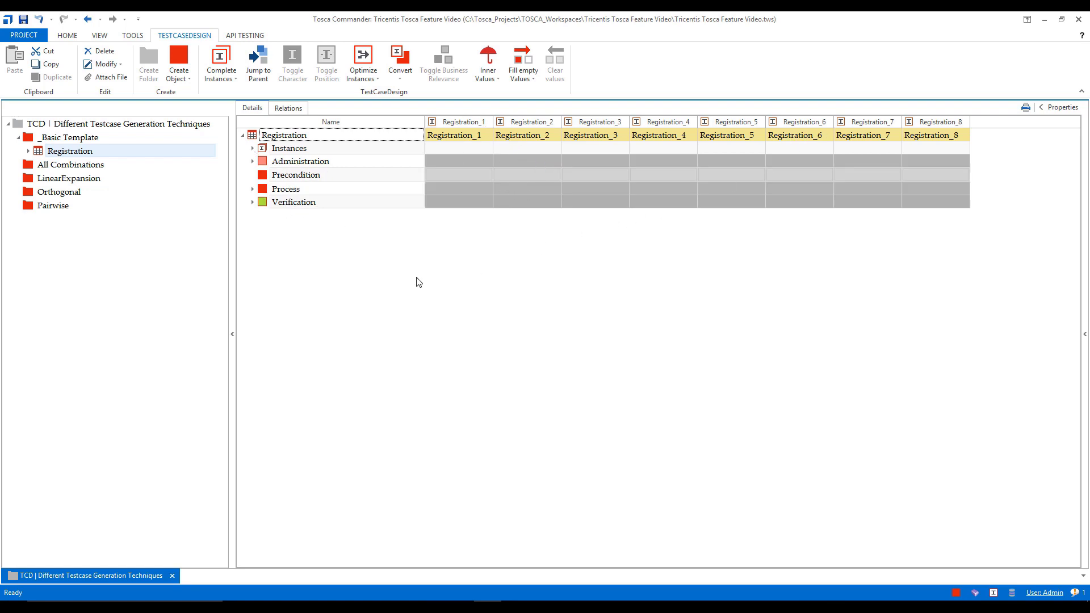
Examine how the Email, Password and Password (repeated) instances under Process are combined across the generated Registration instances.
click(253, 189)
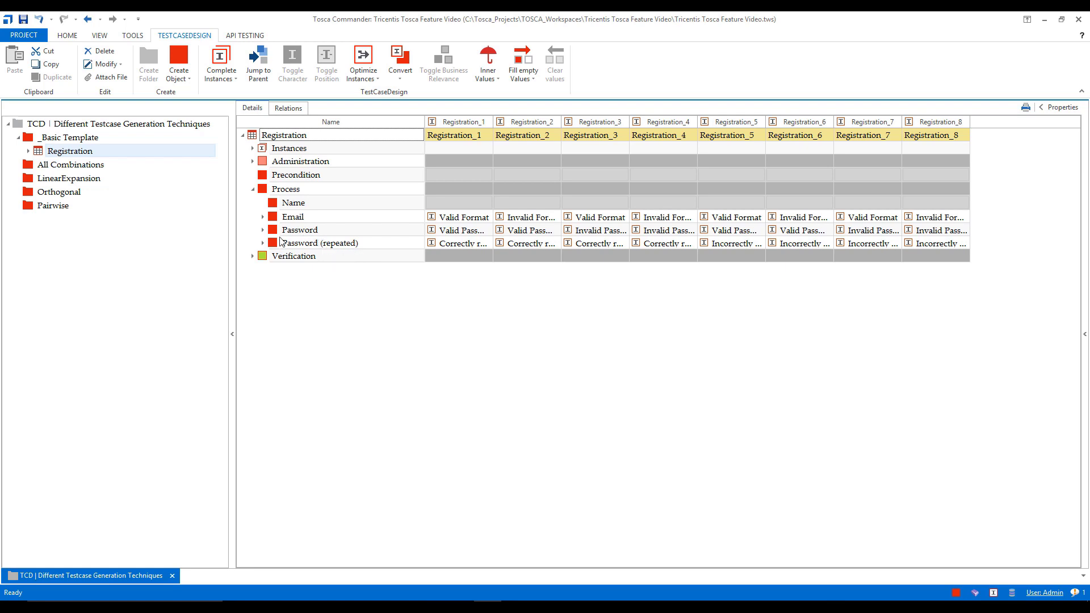
click(262, 217)
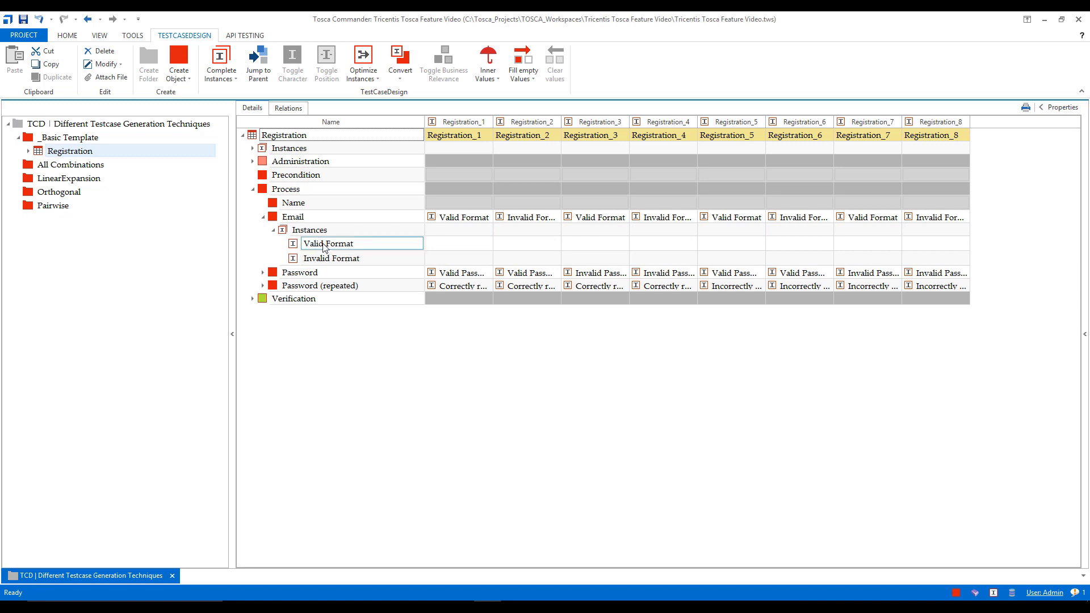
click(263, 273)
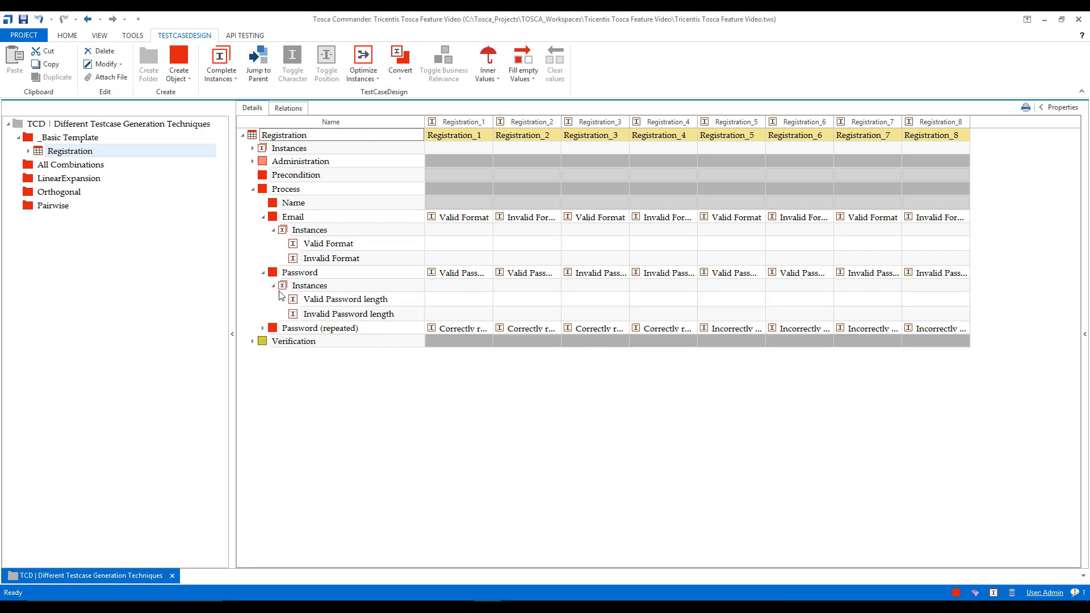
click(263, 328)
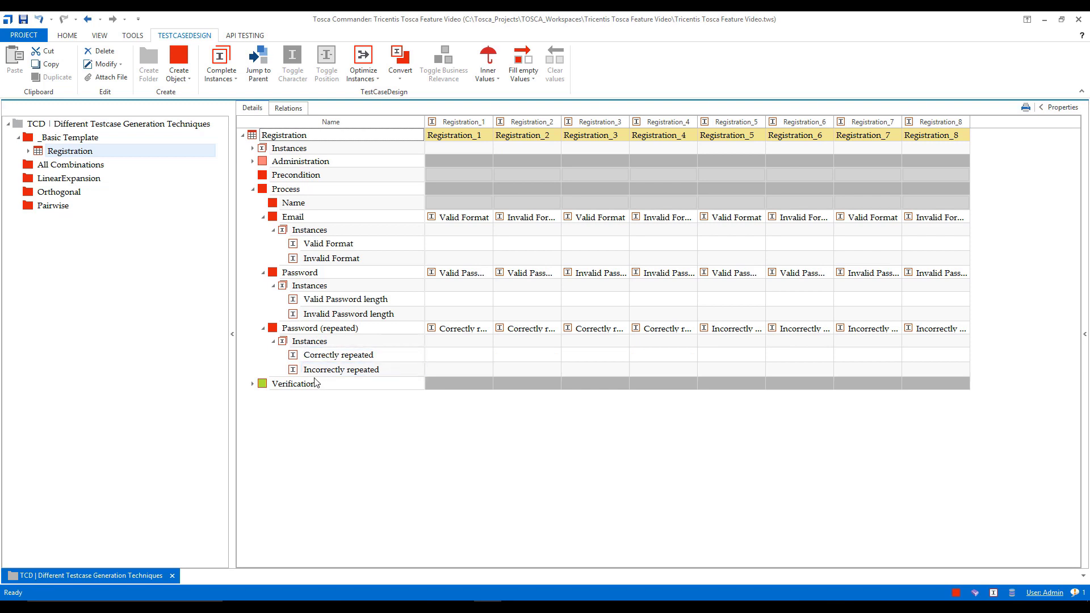
click(263, 218)
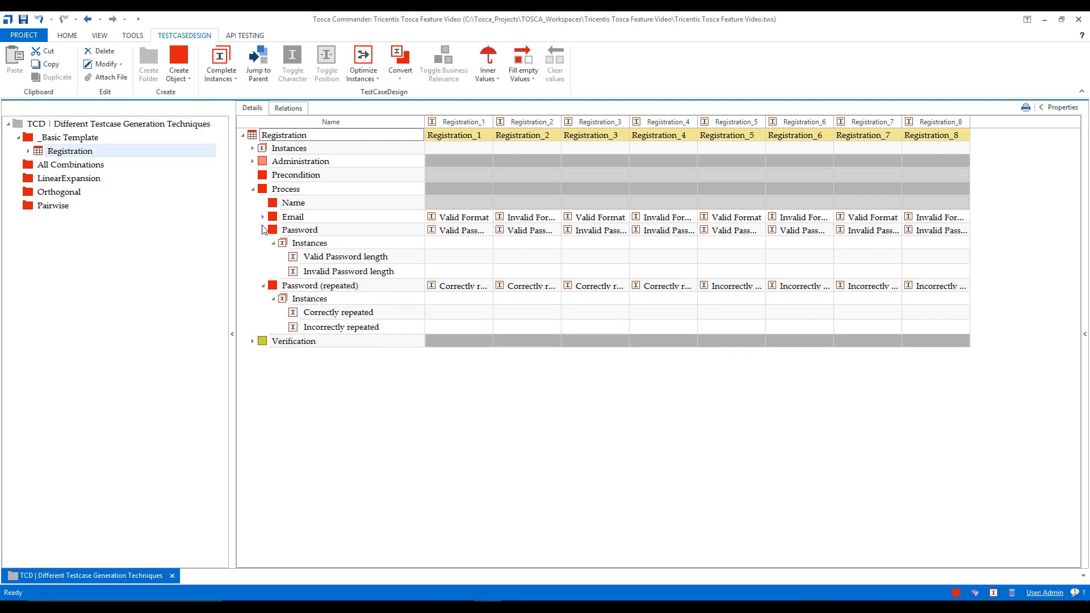
click(264, 232)
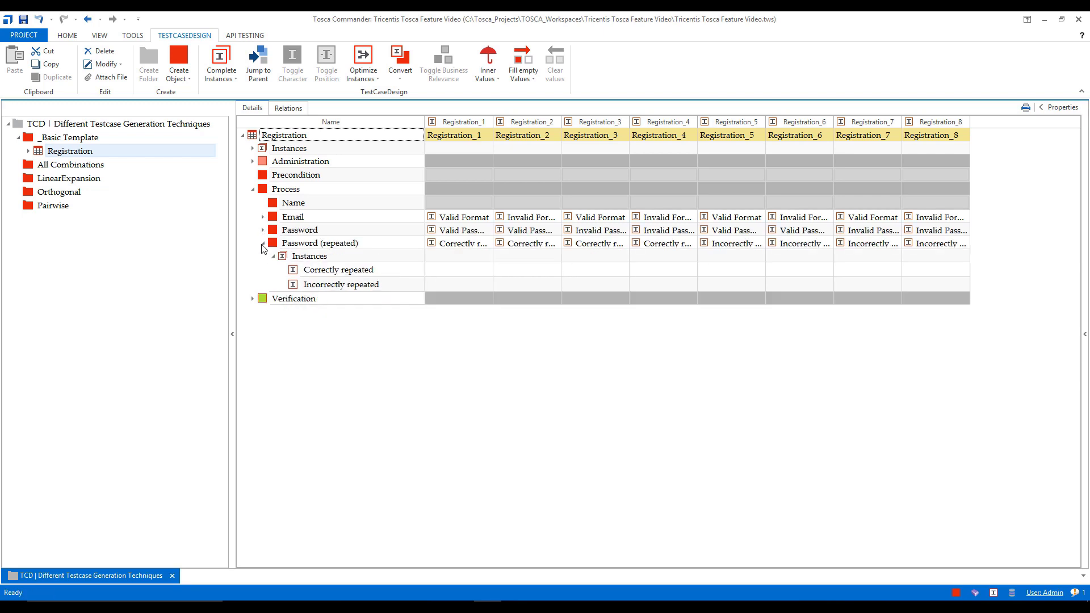
click(263, 244)
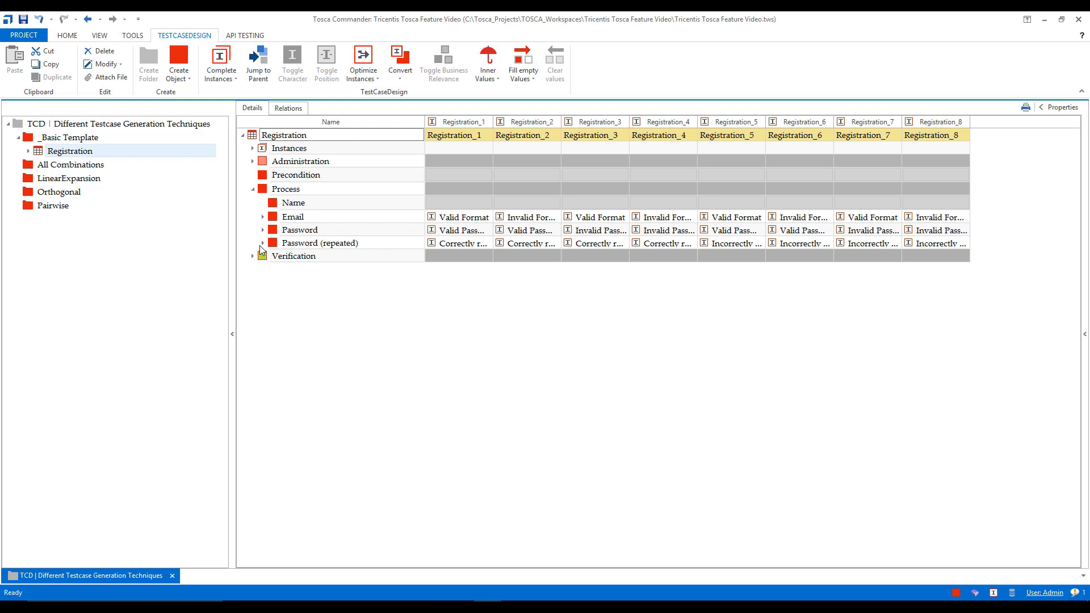
click(252, 189)
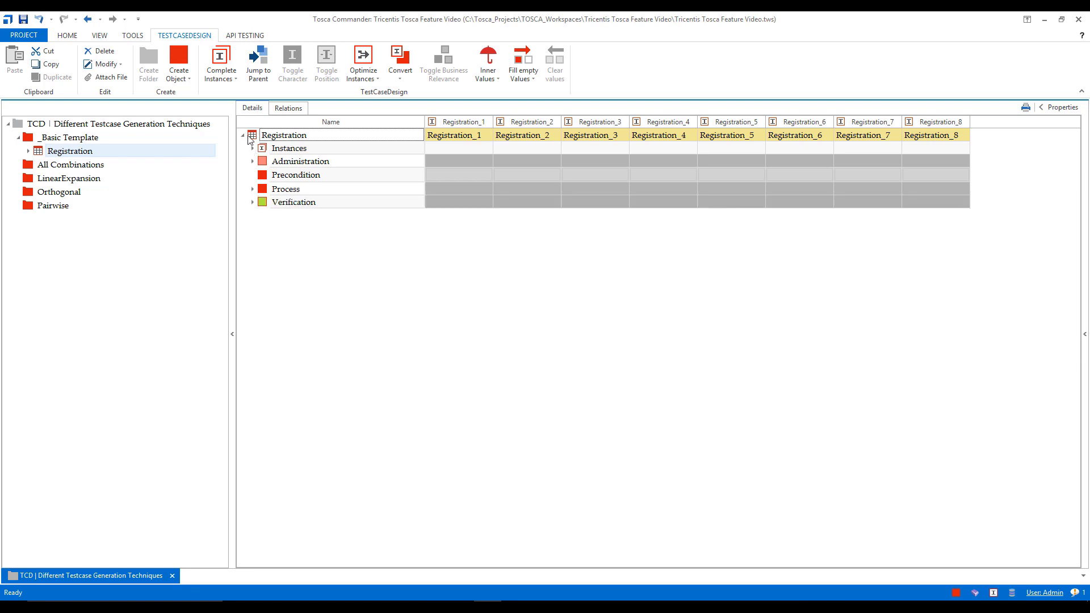
Copy the Registration sheet with its generated instances into the All Combinations folder.
right_click(262, 137)
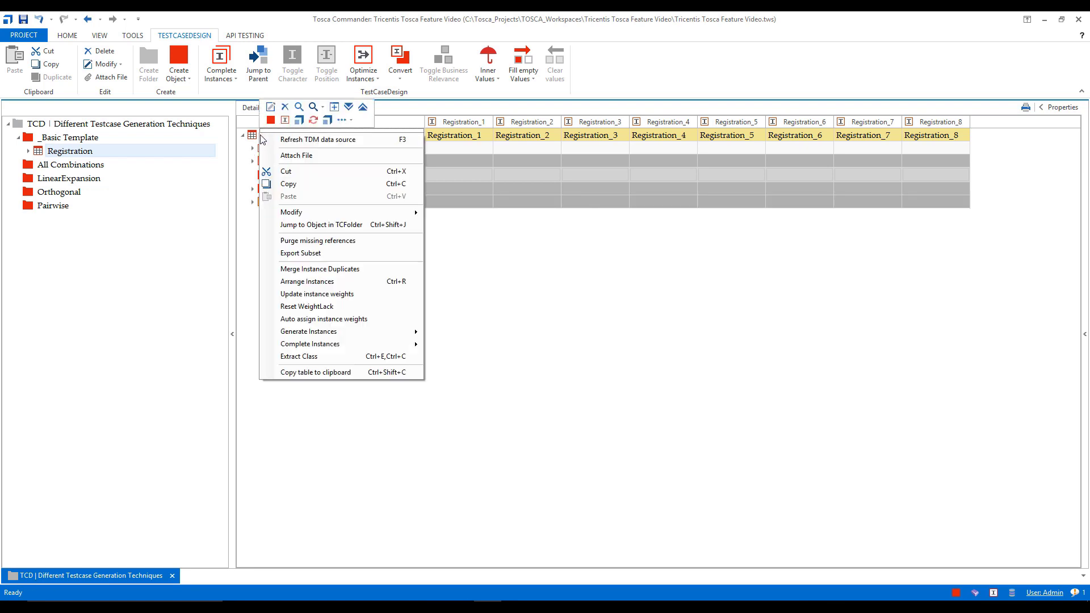
click(276, 188)
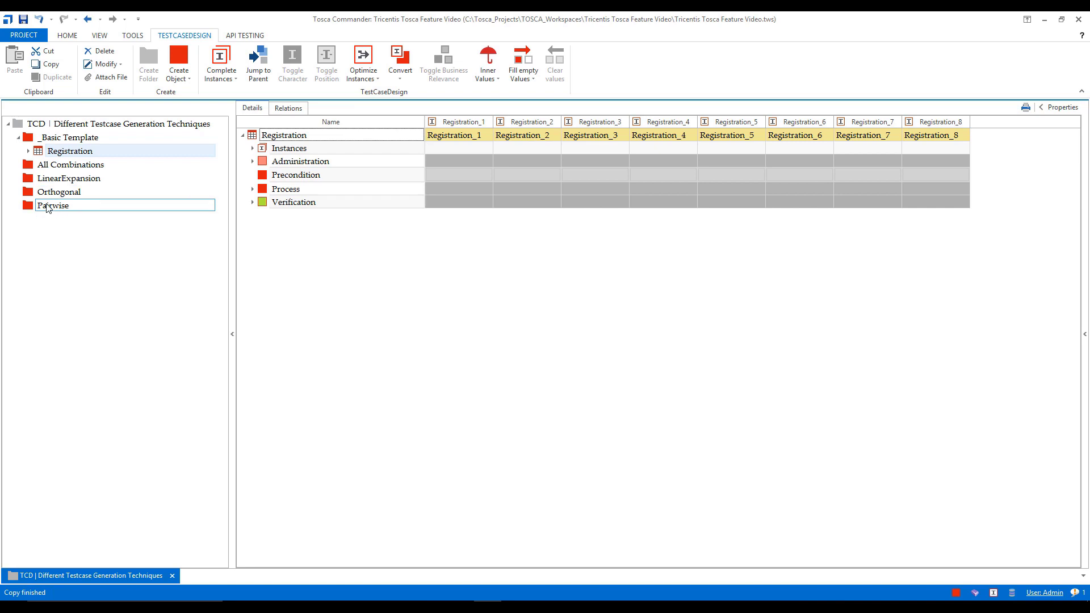
click(49, 168)
right_click(48, 168)
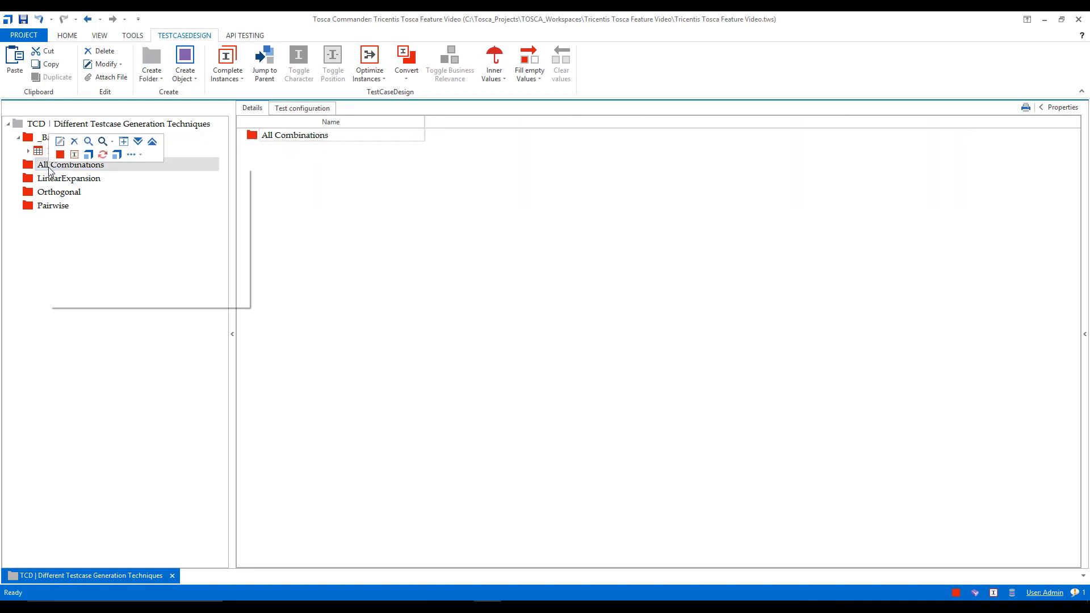
click(70, 243)
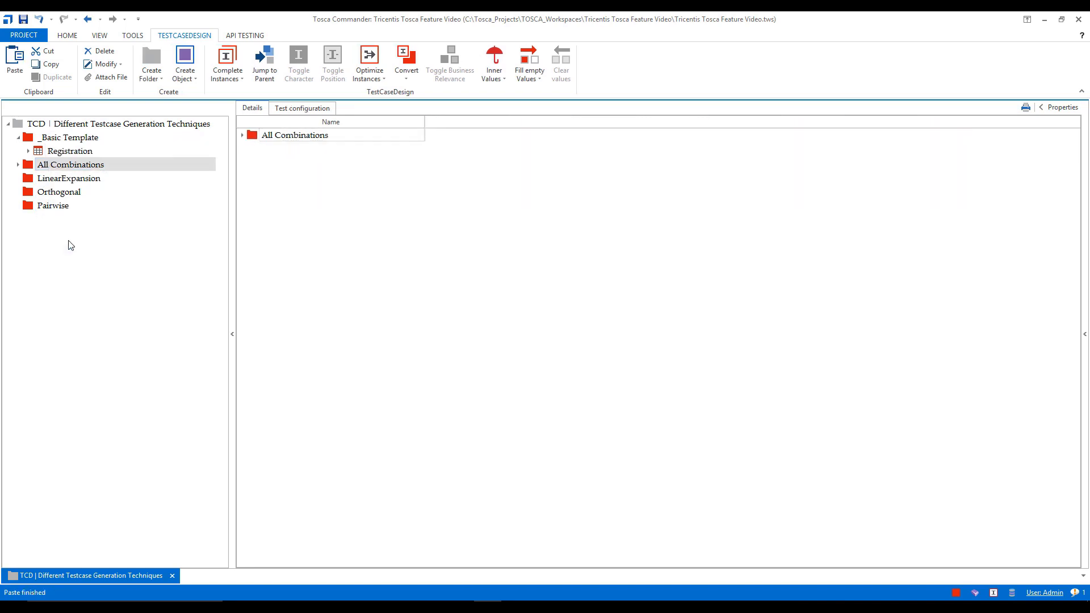
Delete the whole Instances group of all-combinations instances from the Registration sheet in _Basic Template.
click(57, 153)
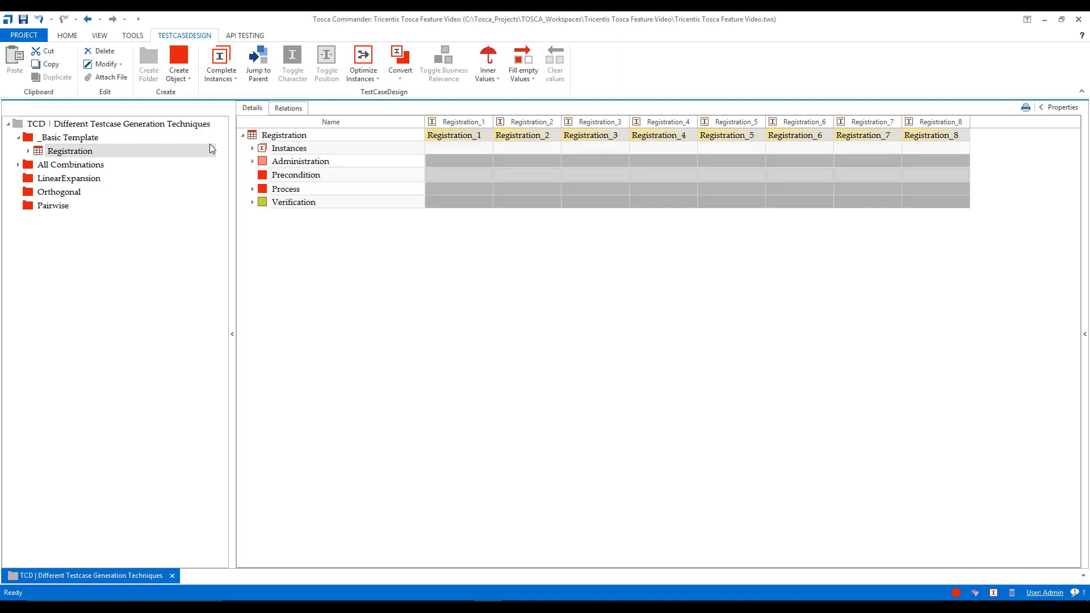
click(253, 148)
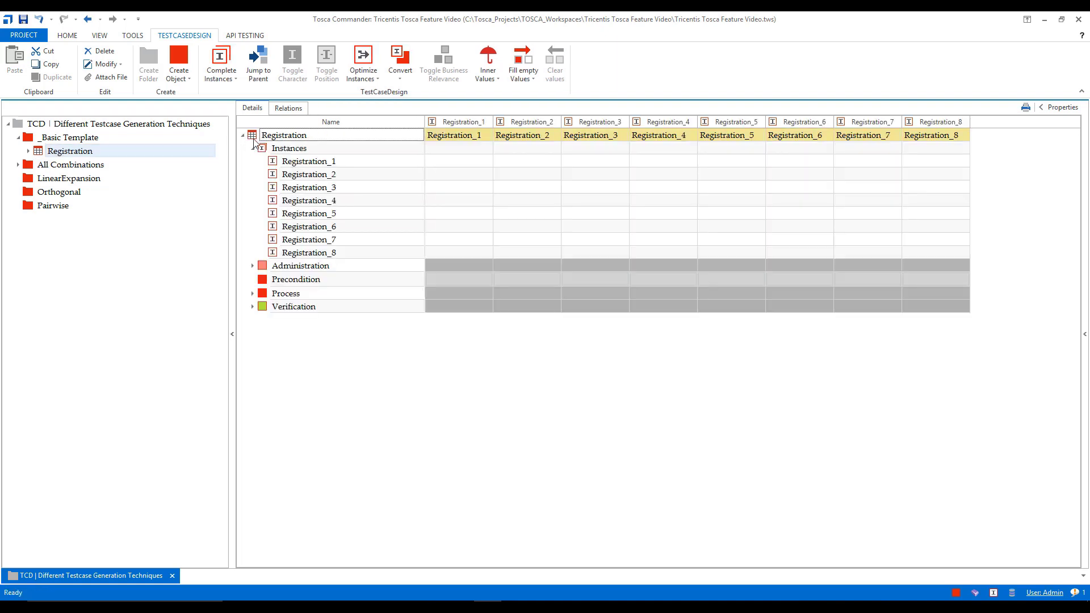
right_click(258, 139)
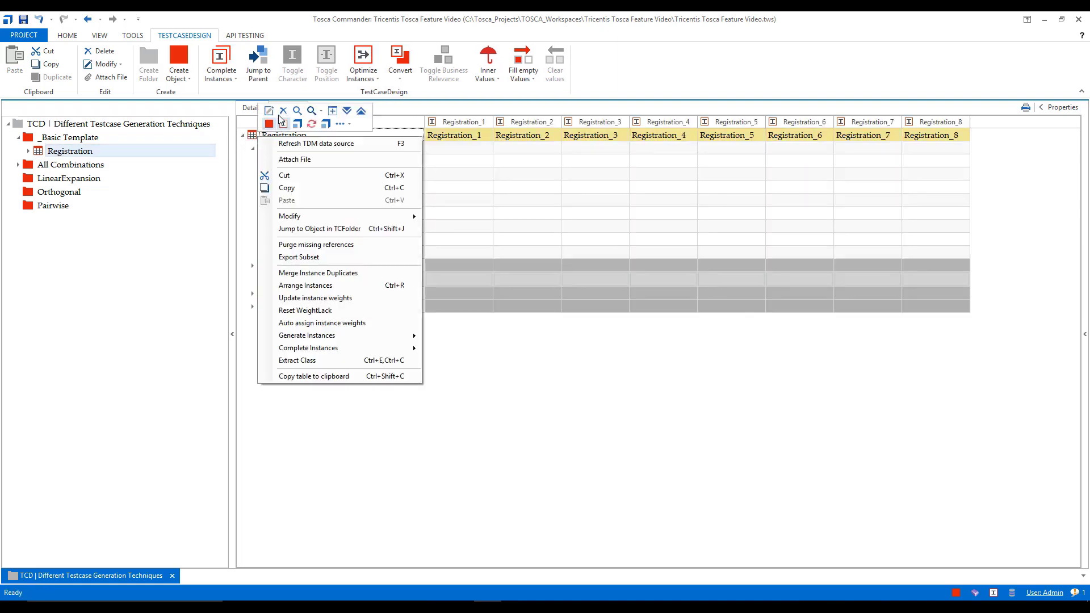
click(272, 147)
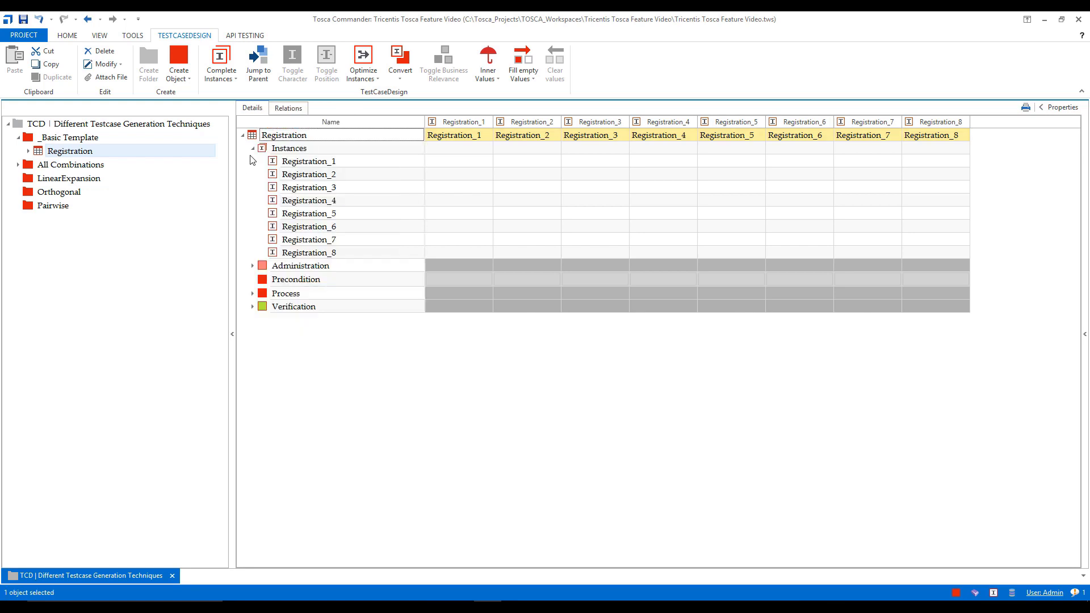
right_click(275, 143)
click(292, 122)
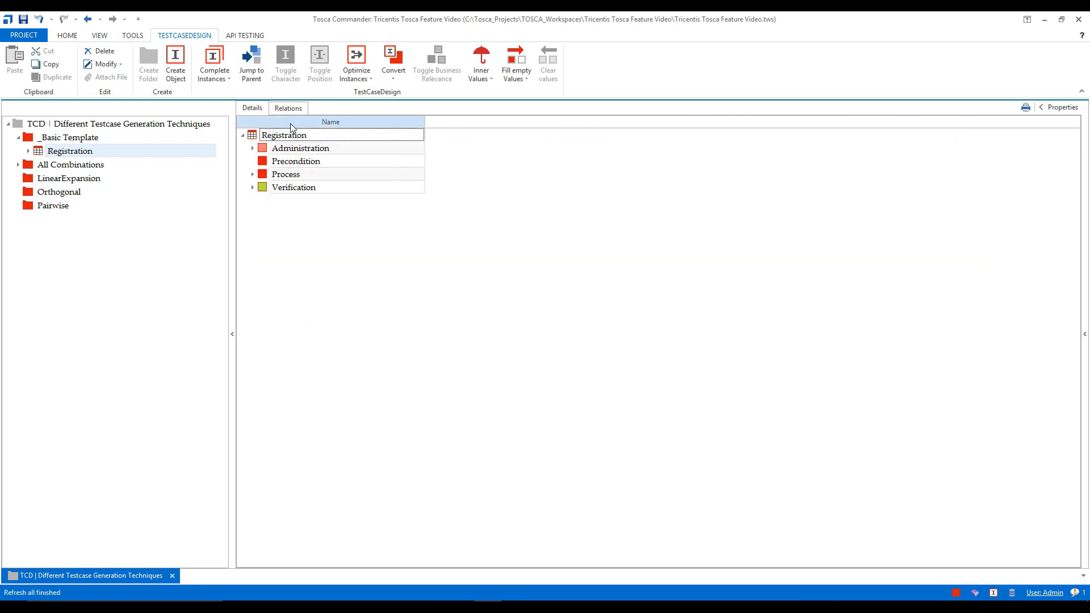
click(242, 135)
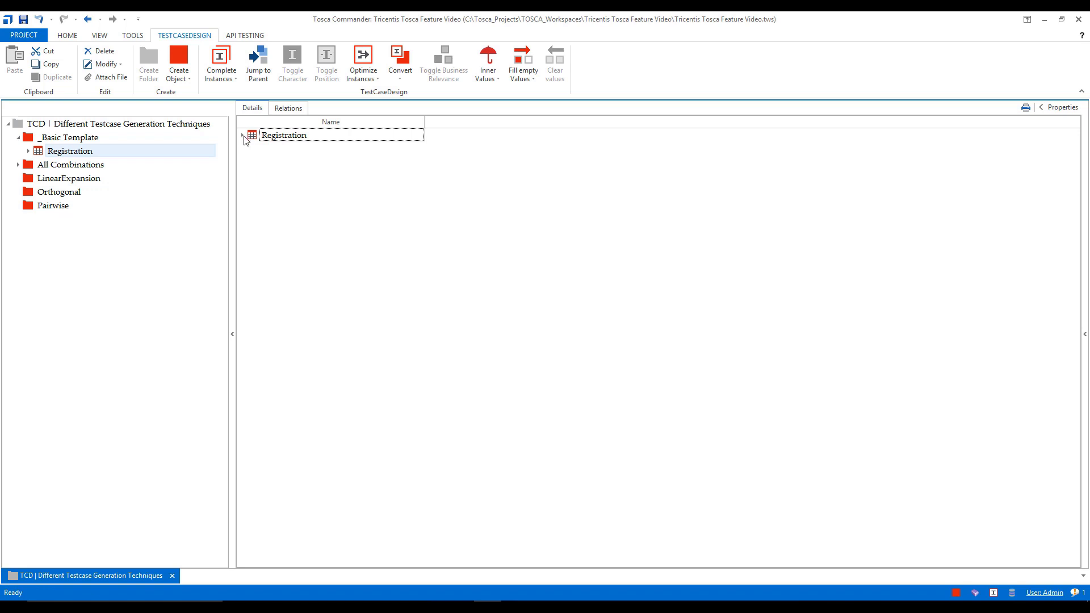
click(243, 135)
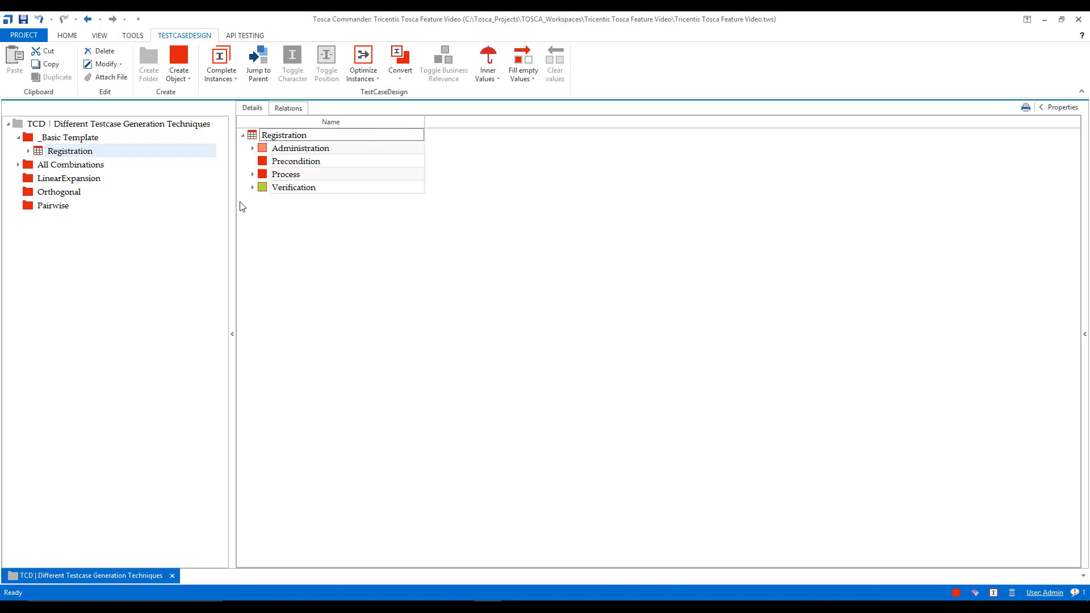
Generate instances for the Registration sheet using the Orthogonal method.
right_click(269, 138)
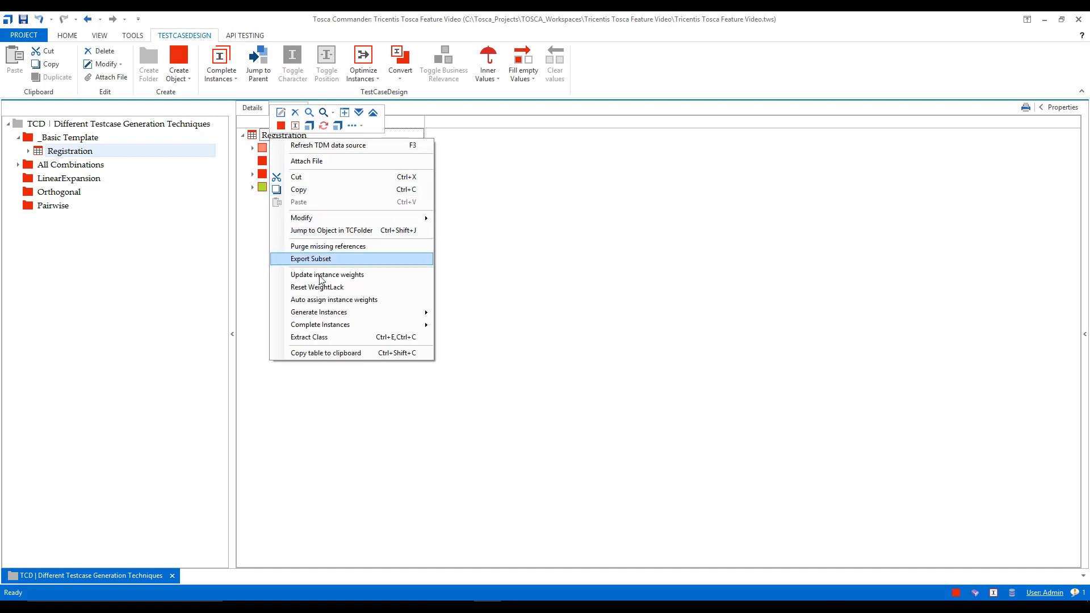
mouse_move(321, 318)
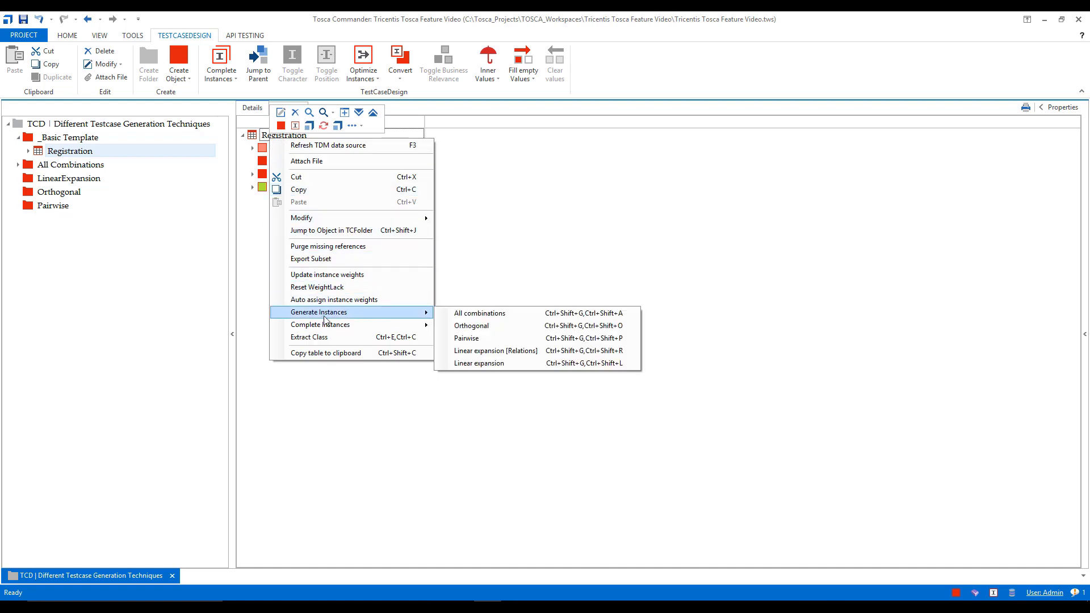
mouse_move(427, 314)
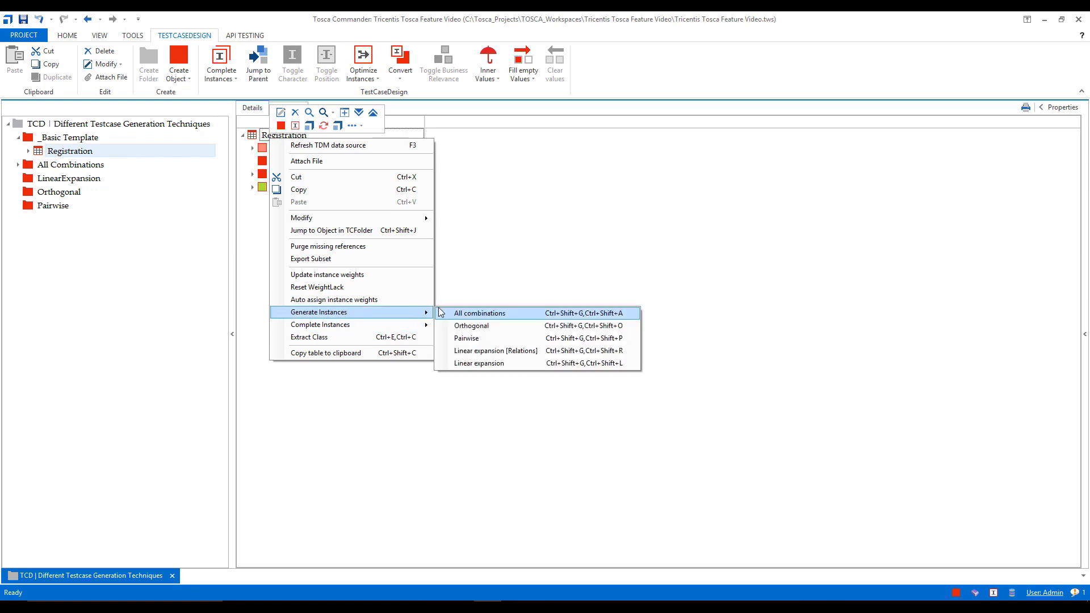
click(458, 328)
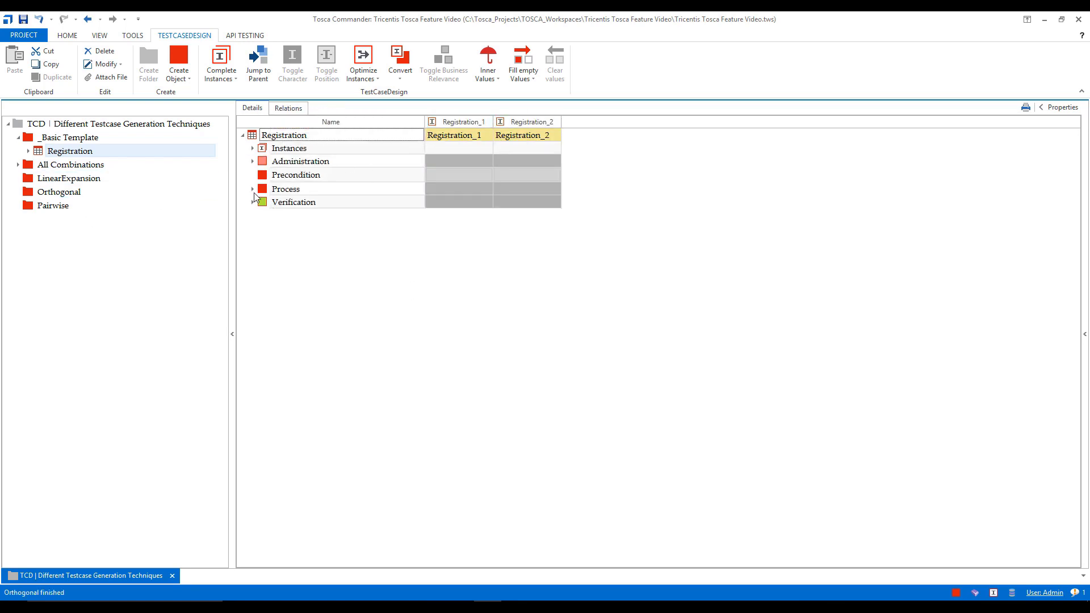
Examine how the Email, Password and Password (repeated) instances are combined in the orthogonal Registration instances, with column widths fitted to their contents.
right_click(282, 136)
click(372, 108)
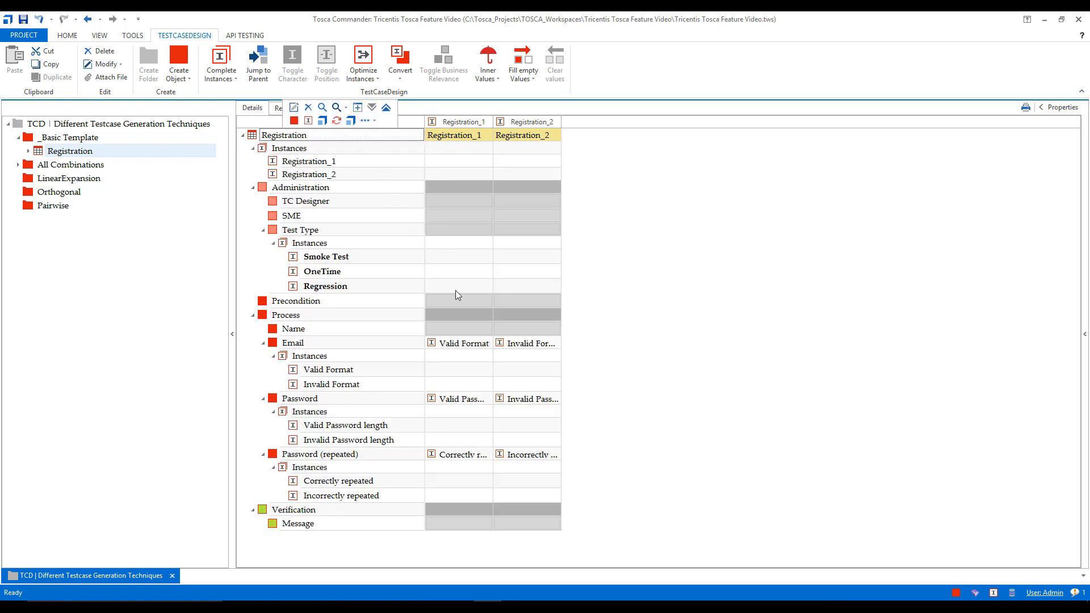
click(264, 230)
click(252, 188)
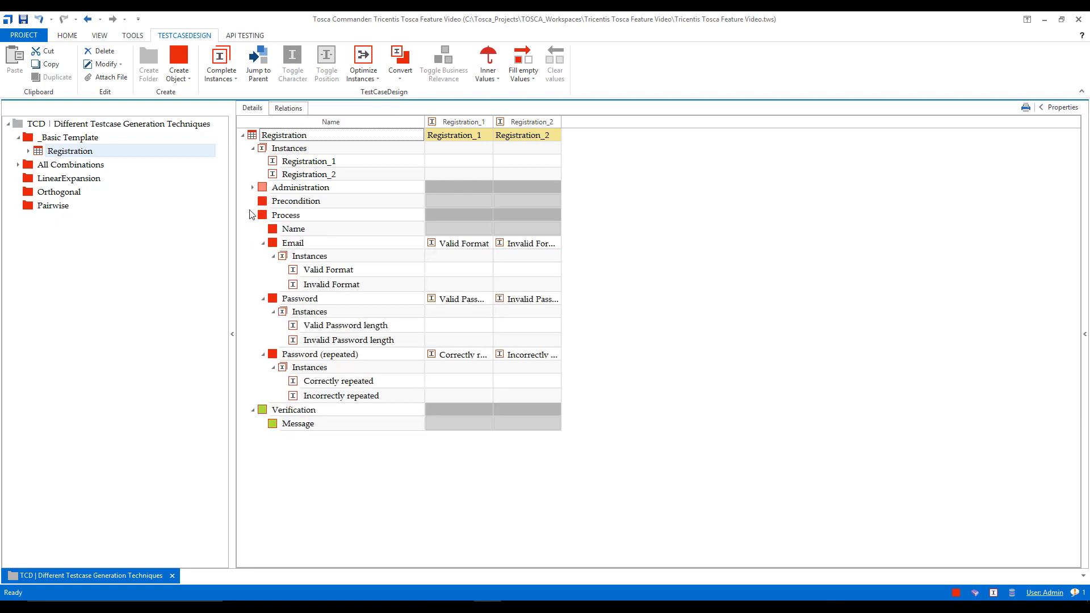
click(253, 148)
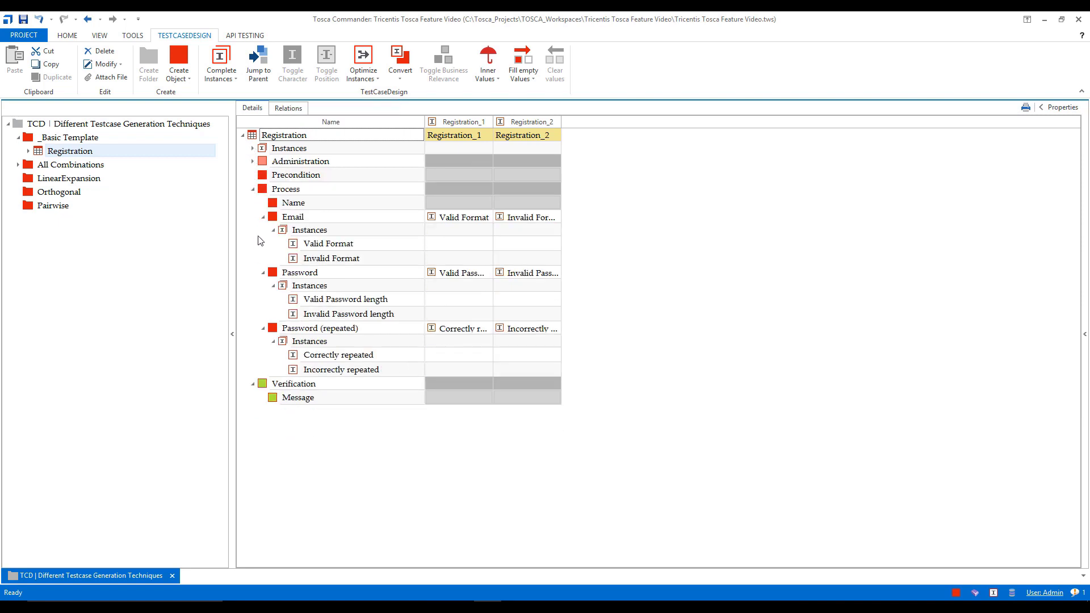
click(263, 216)
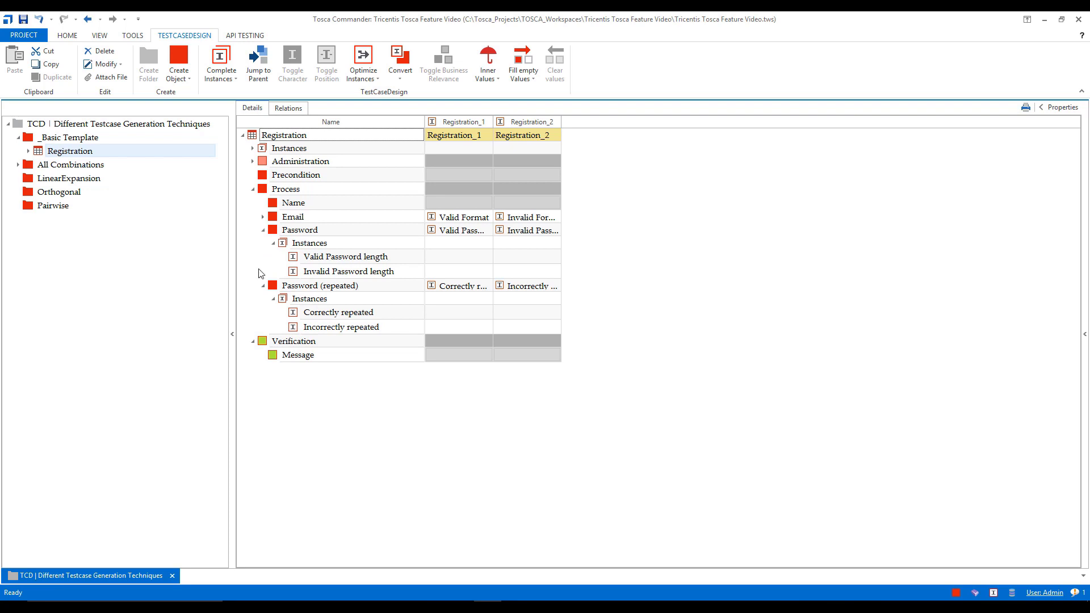
click(263, 230)
click(263, 243)
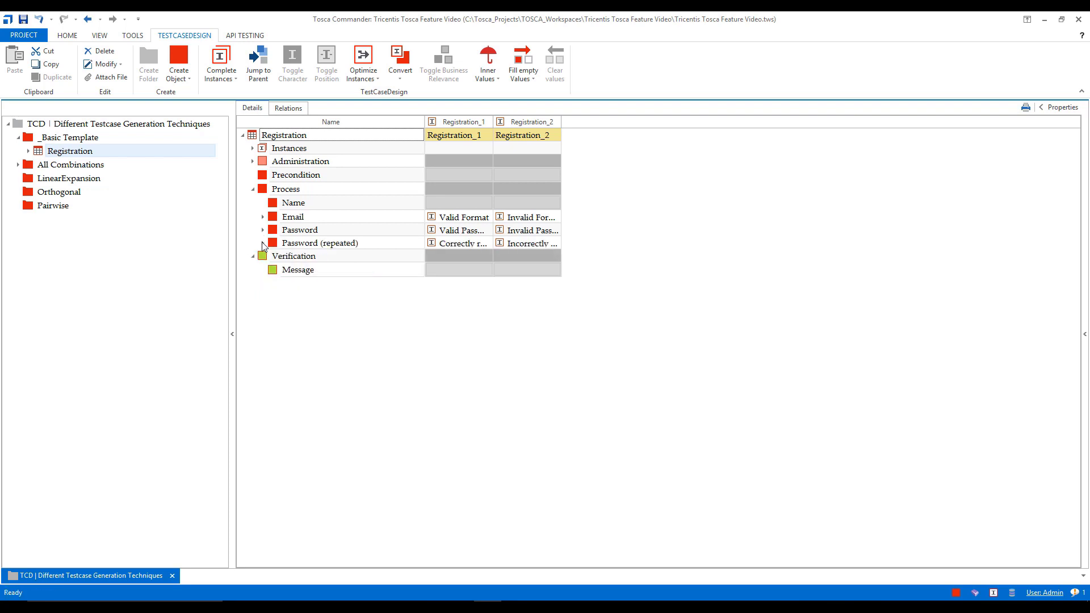
click(253, 256)
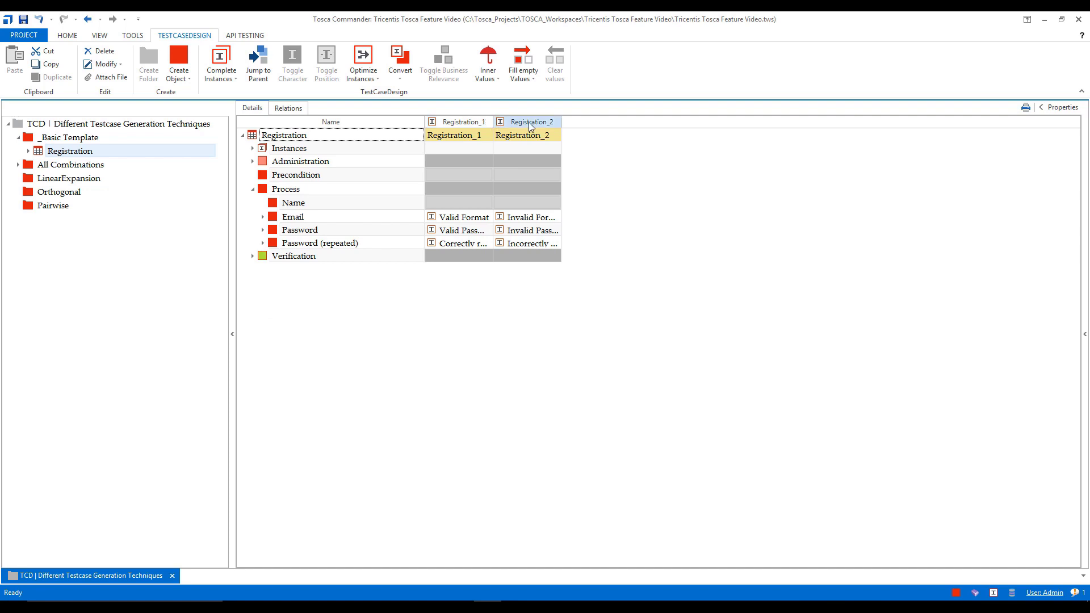
right_click(582, 126)
click(594, 146)
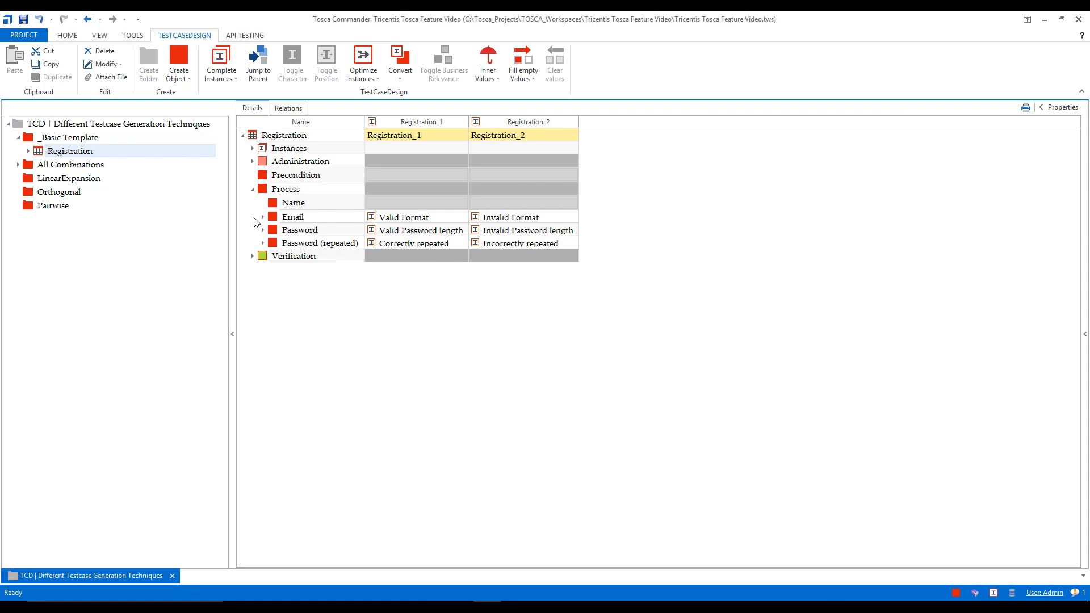
Copy the Registration sheet with its orthogonal instances into the Orthogonal folder.
click(278, 139)
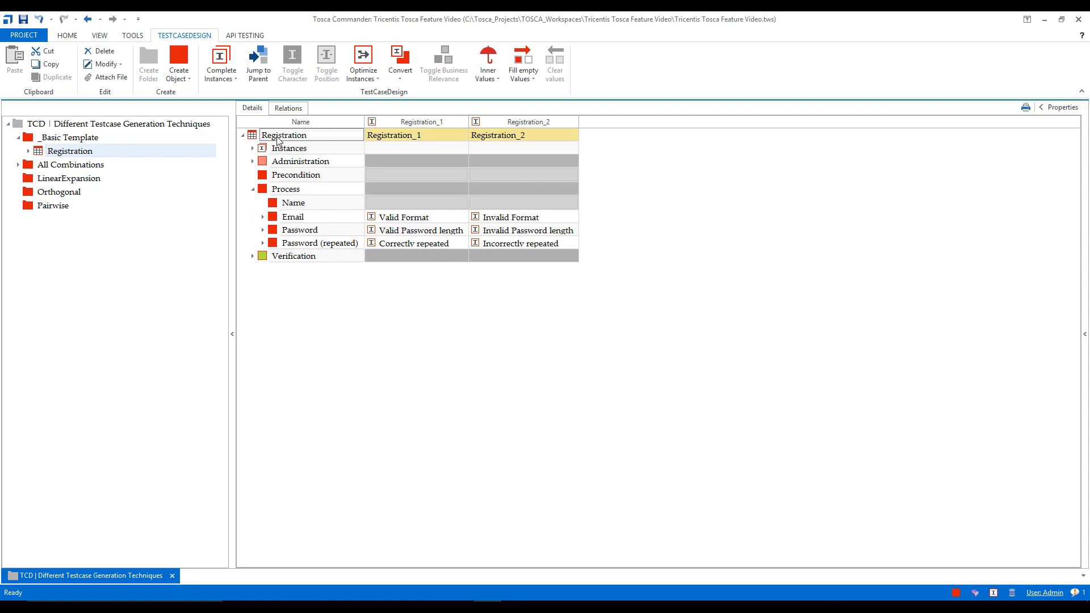
right_click(279, 139)
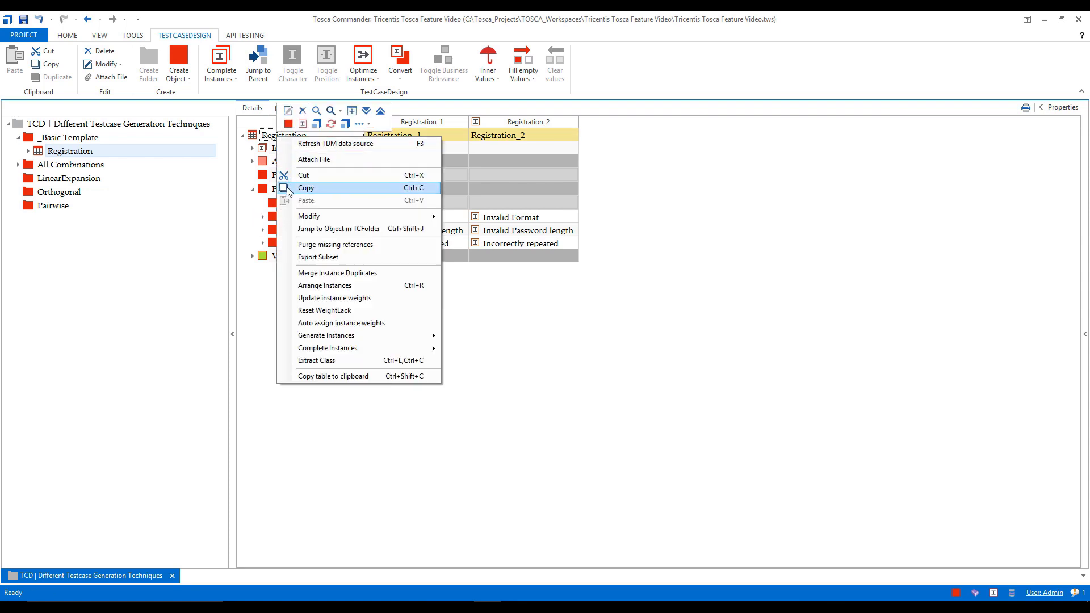
click(287, 188)
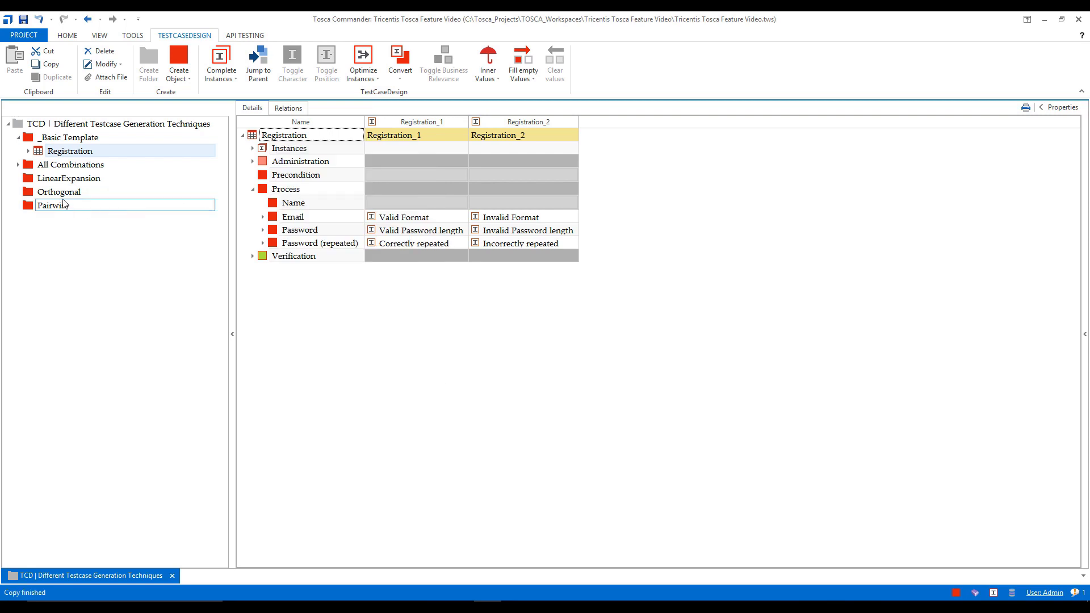
click(64, 196)
right_click(63, 196)
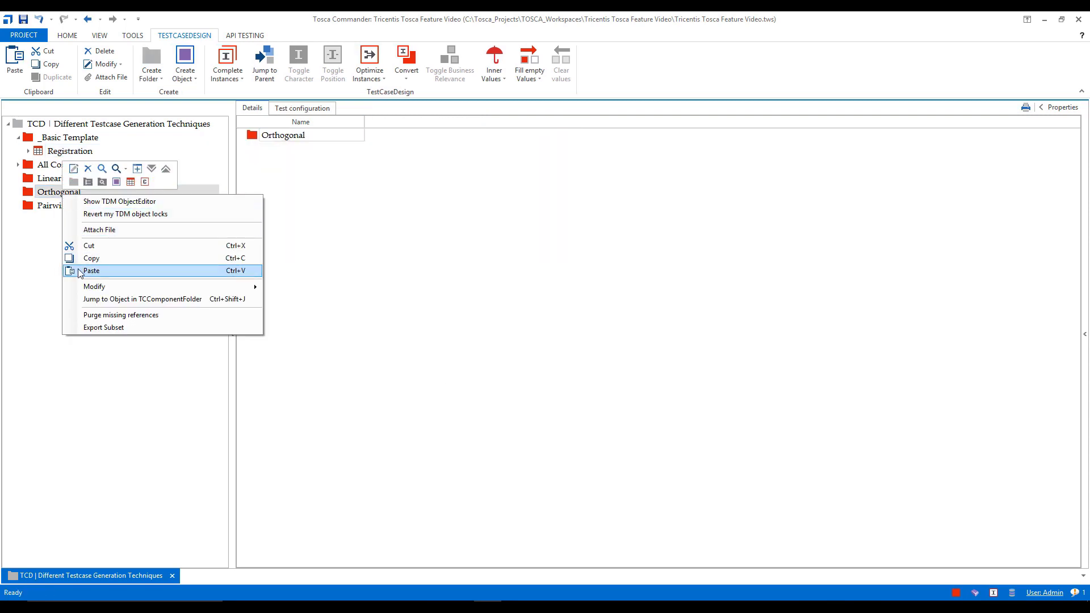
click(79, 270)
Delete the Instances group of orthogonal instances from the Registration sheet in _Basic Template.
click(54, 151)
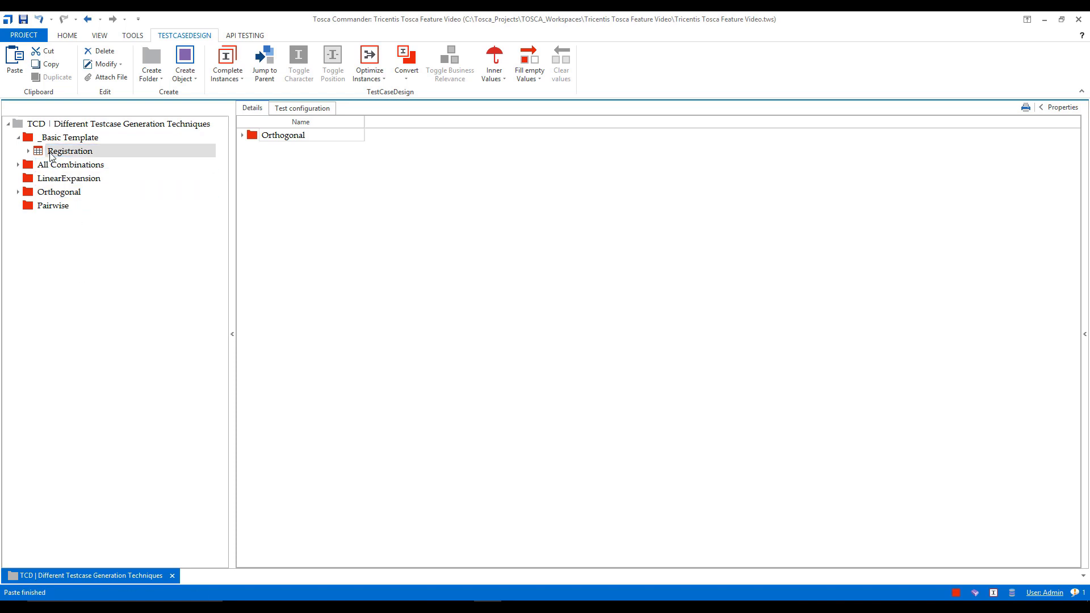
click(253, 148)
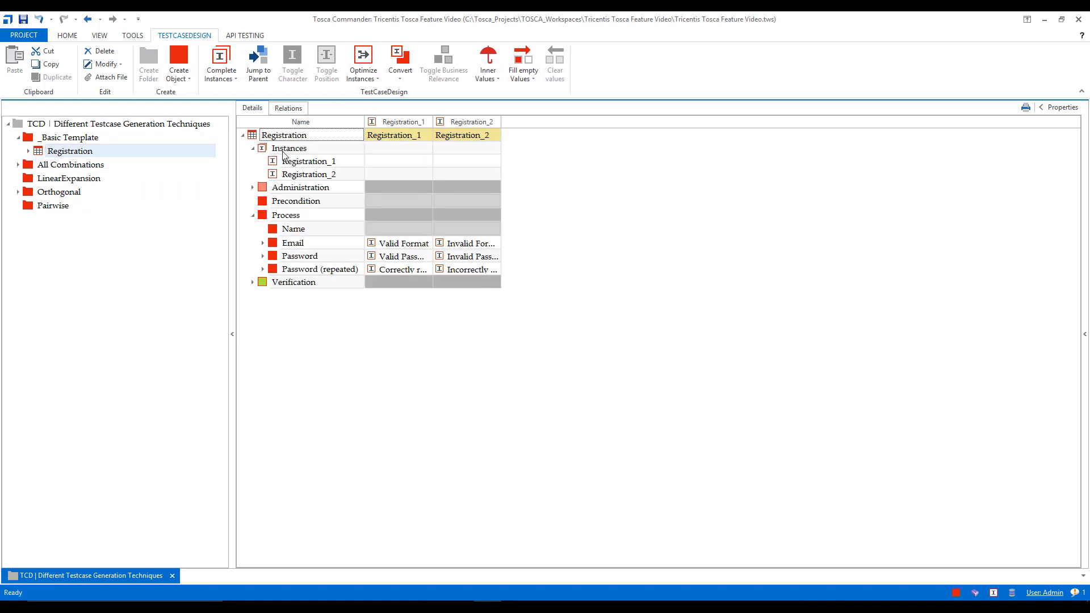
right_click(284, 150)
click(308, 126)
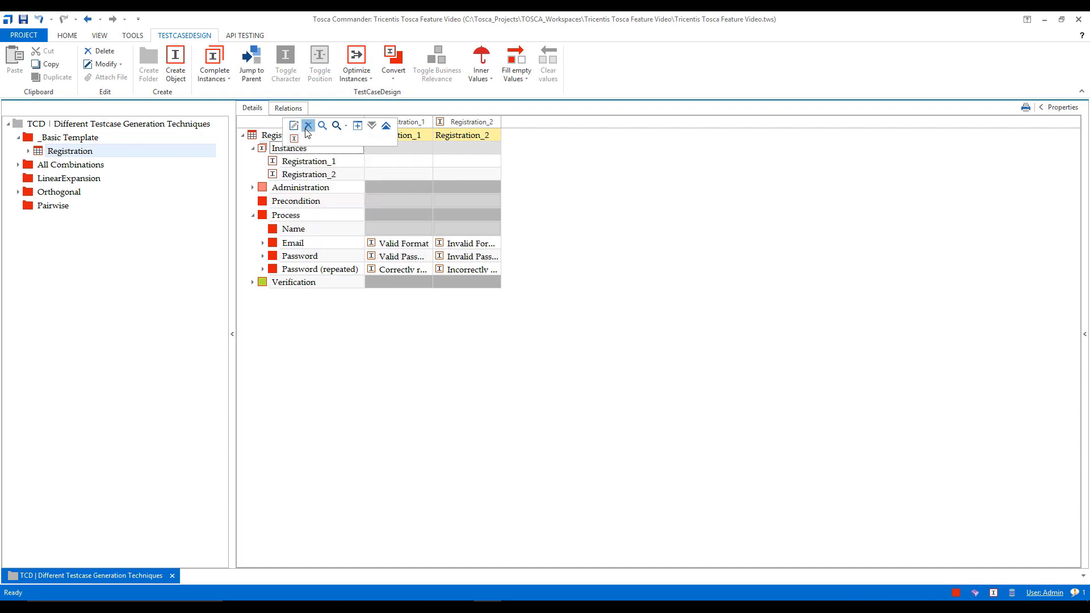
click(253, 174)
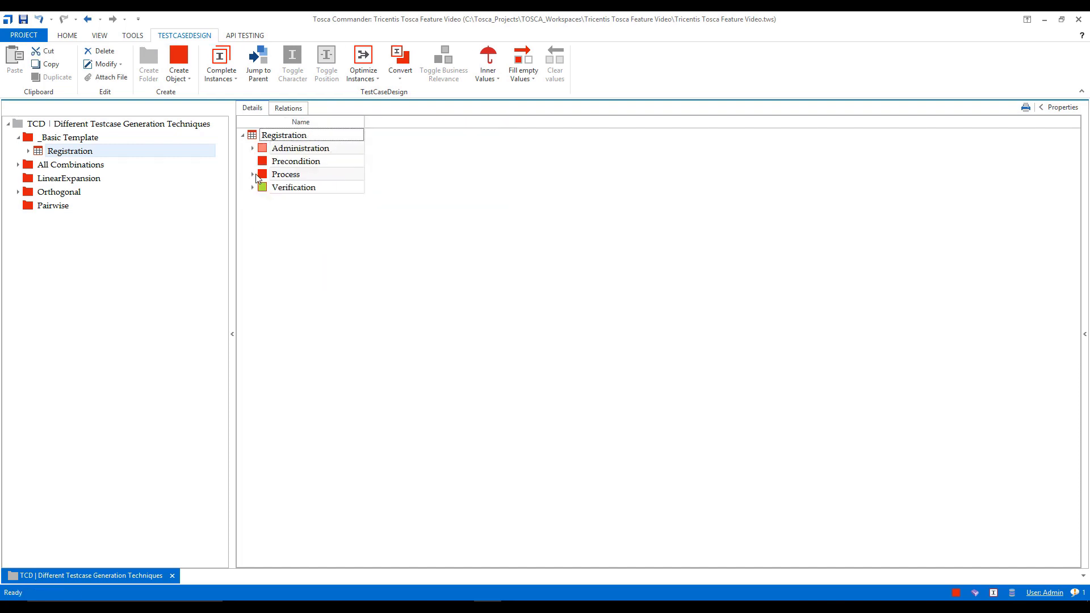
Generate instances for the Registration sheet using the Pairwise method.
right_click(270, 138)
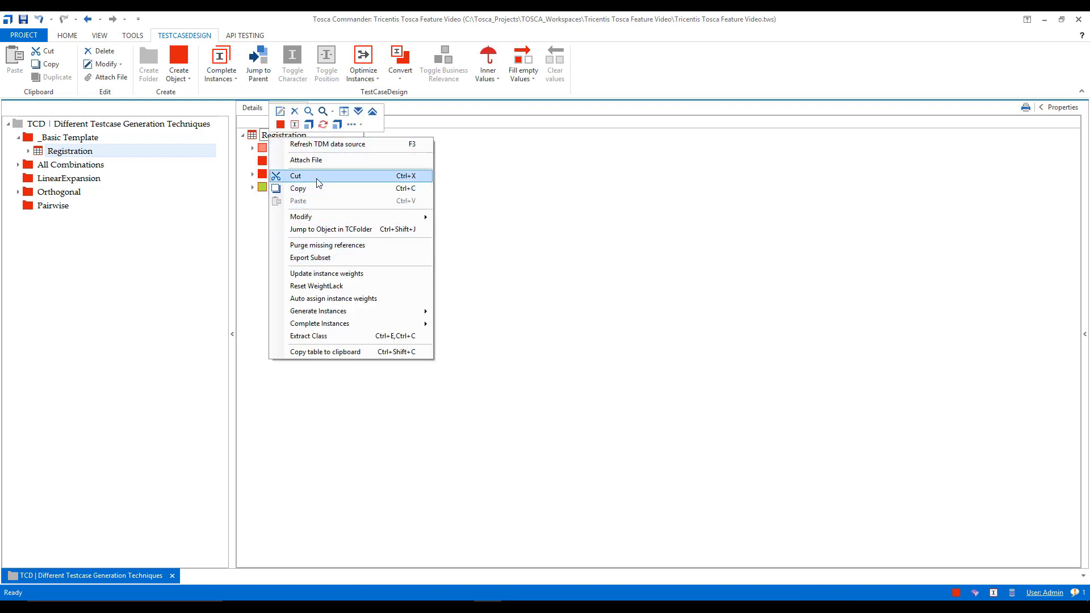
mouse_move(315, 311)
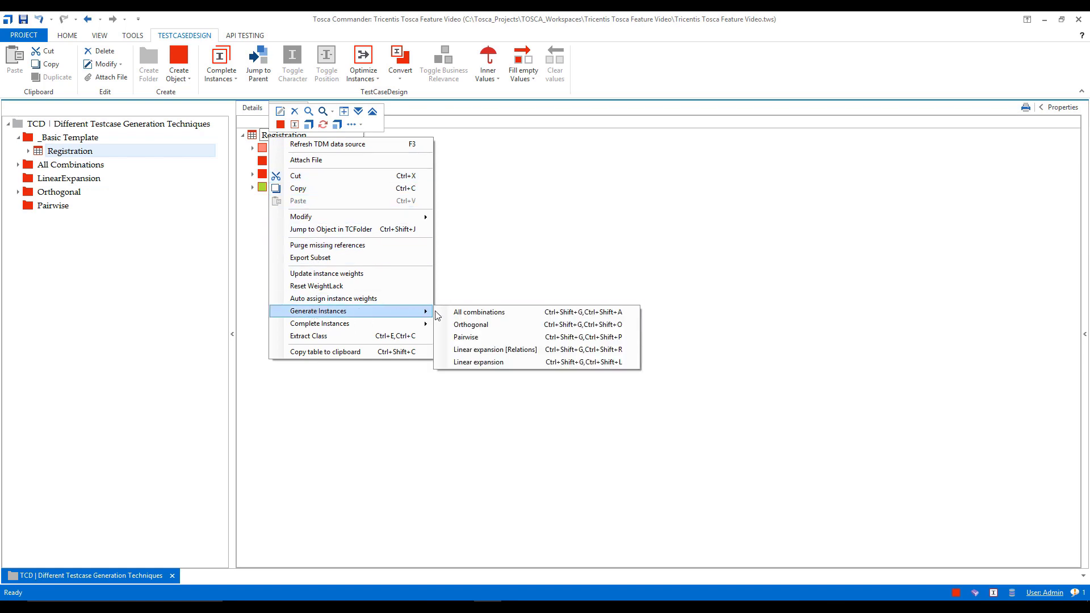
click(465, 339)
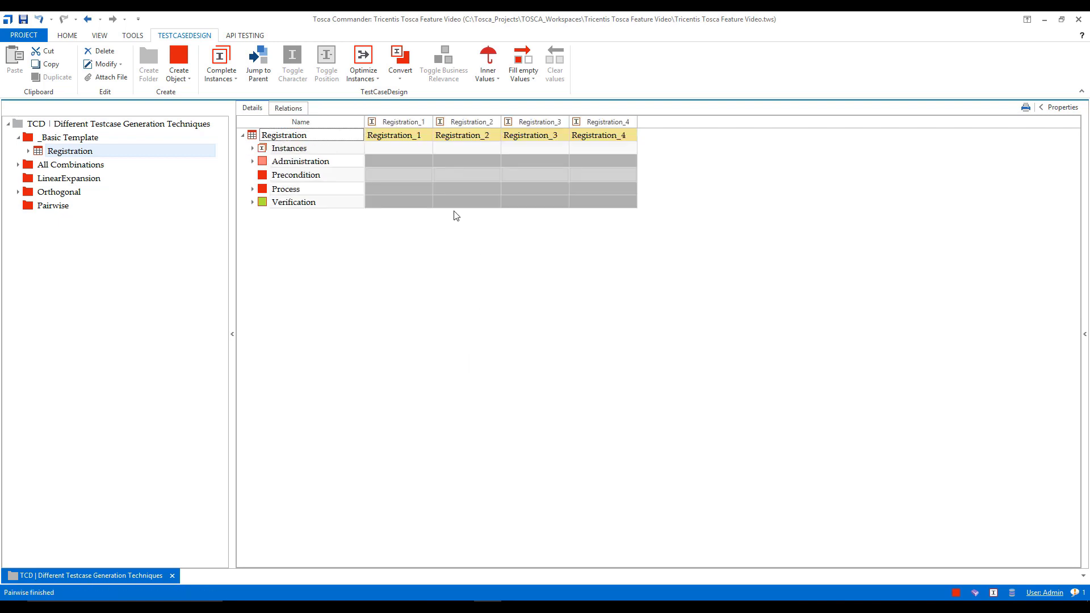
Examine how the Email, Password and Password (repeated) instances are combined in the pairwise Registration instances, with all columns fitted to their contents.
click(251, 189)
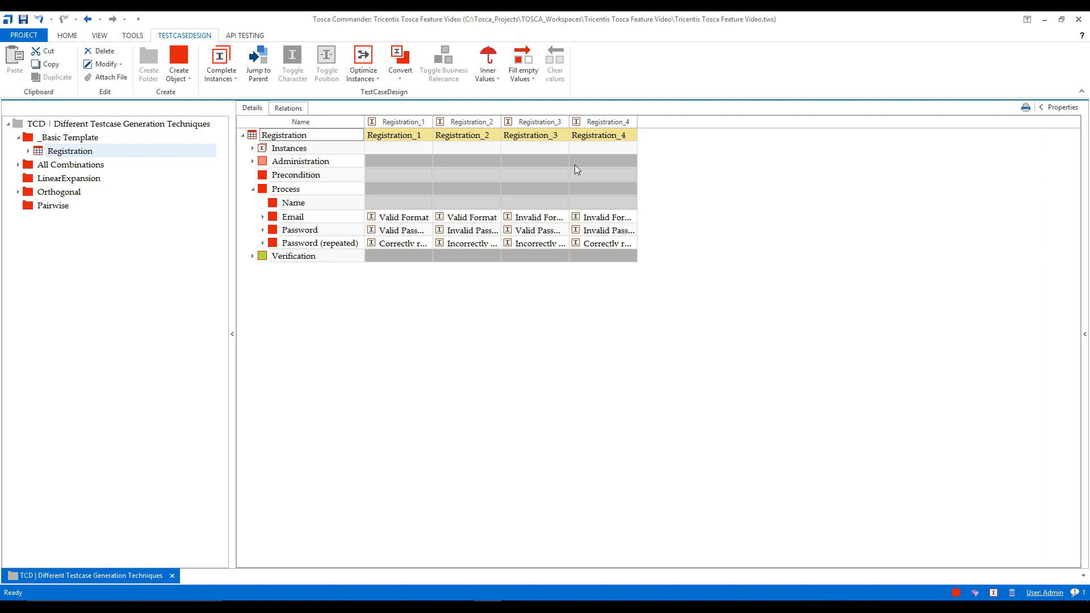
right_click(661, 130)
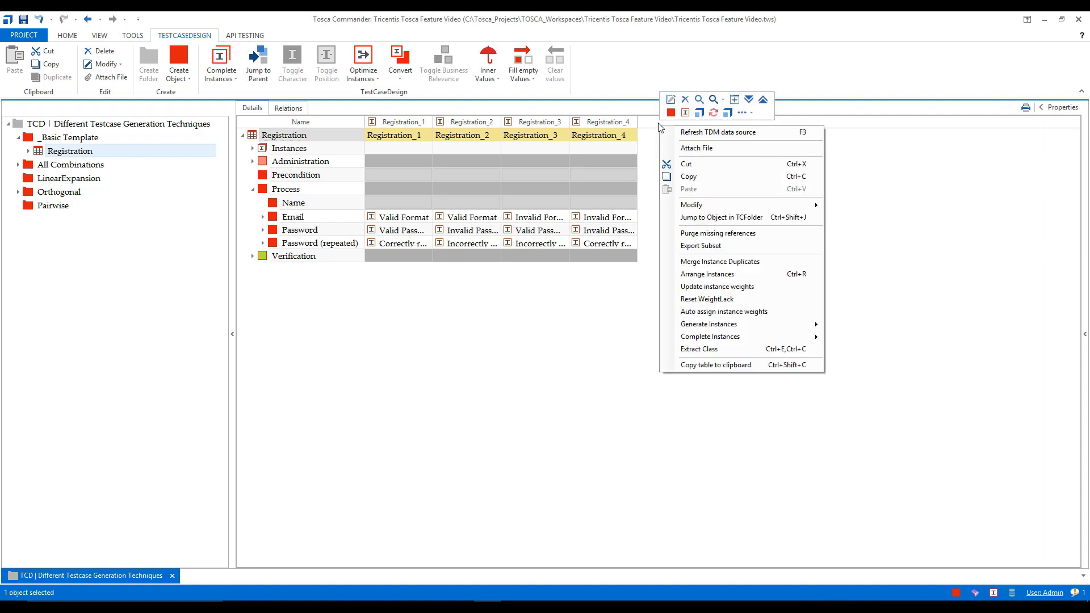
right_click(649, 122)
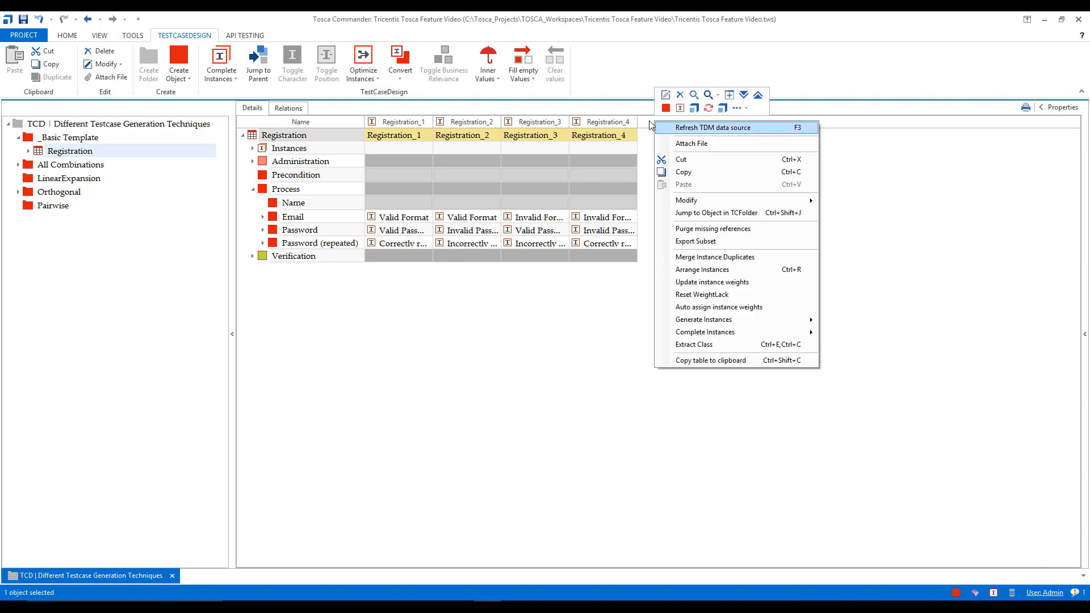
right_click(647, 122)
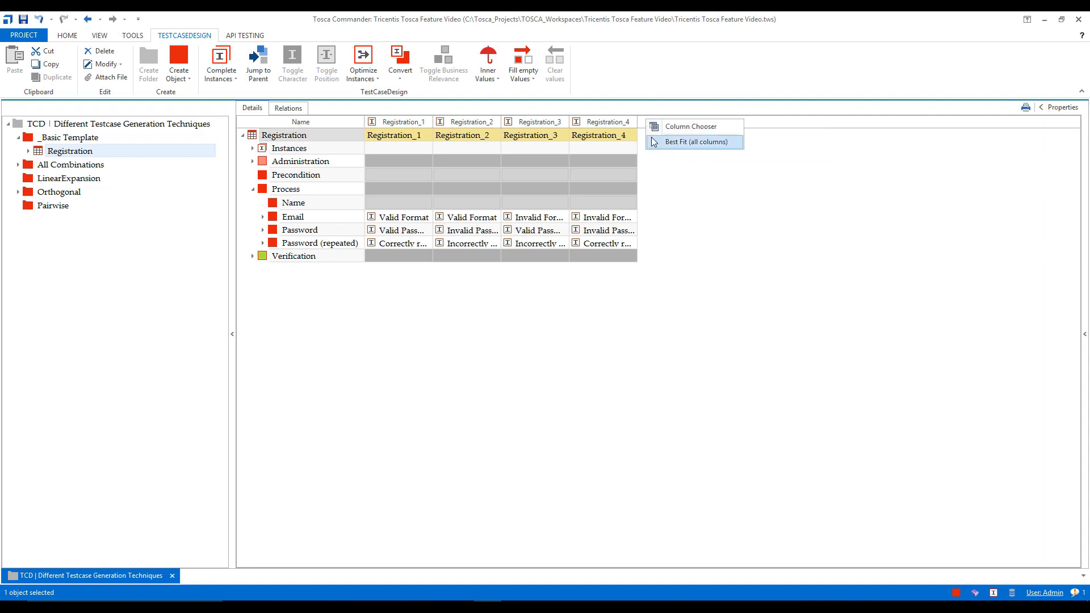
click(652, 141)
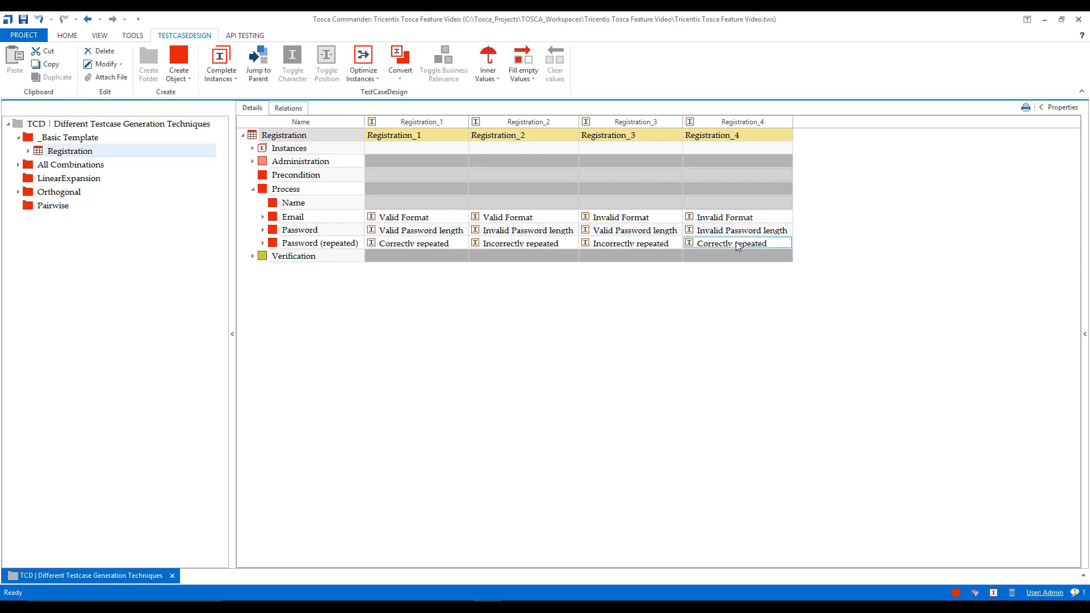
mouse_move(738, 246)
Copy the Registration sheet with its pairwise instances into the Pairwise folder.
right_click(278, 139)
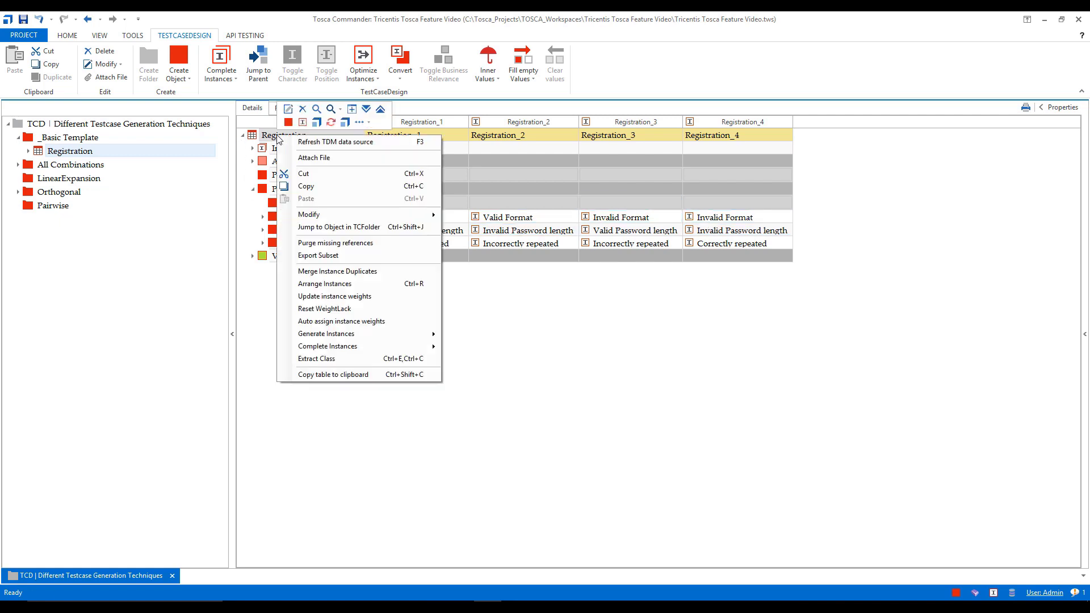
click(306, 186)
right_click(75, 208)
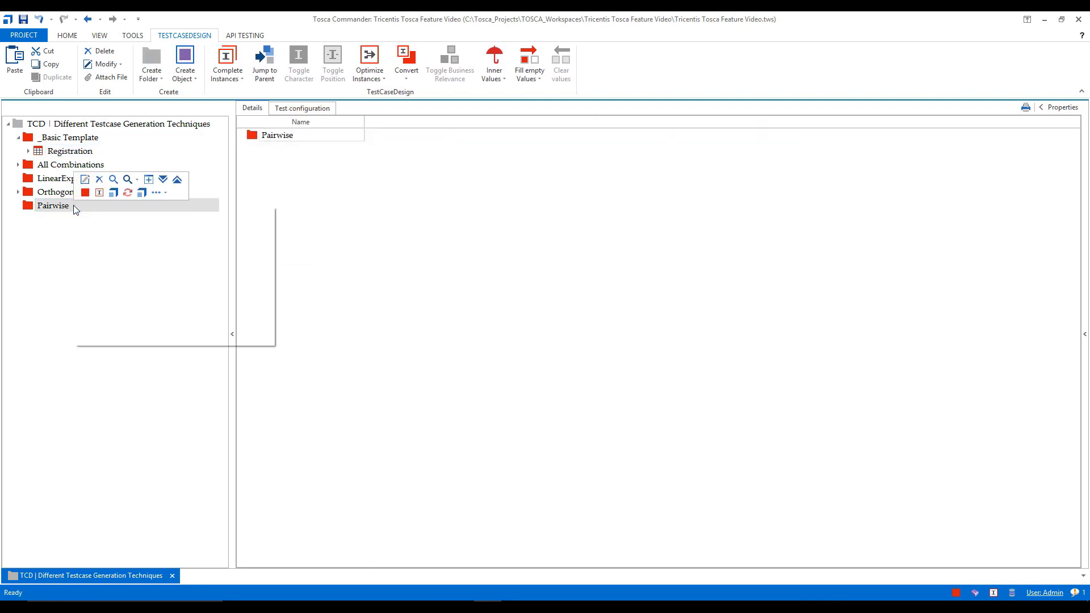
click(100, 281)
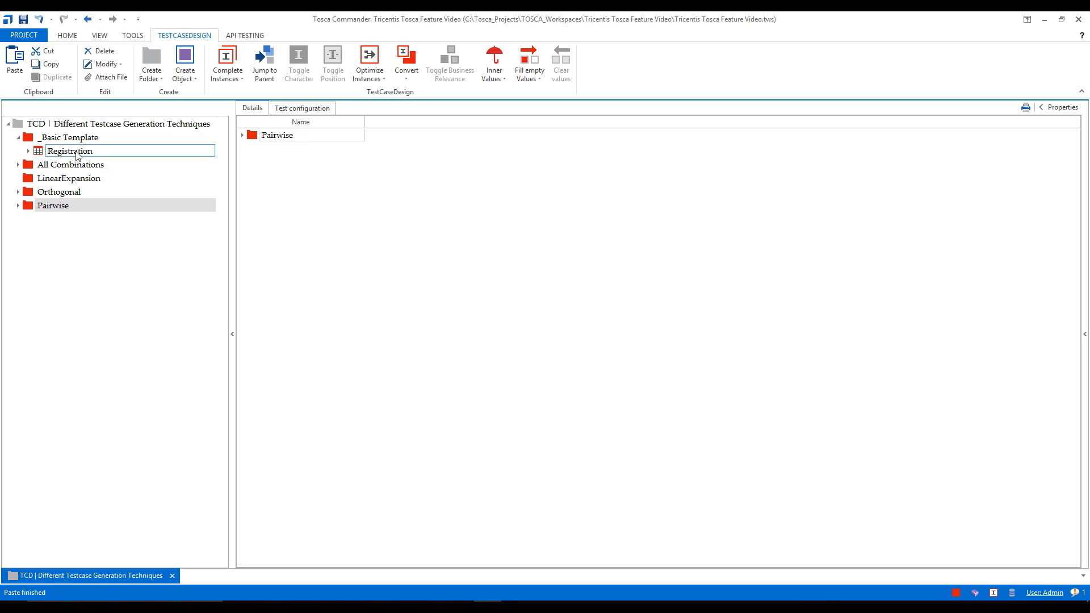
Delete the Instances group of pairwise instances from the Registration sheet in _Basic Template.
click(70, 151)
click(253, 148)
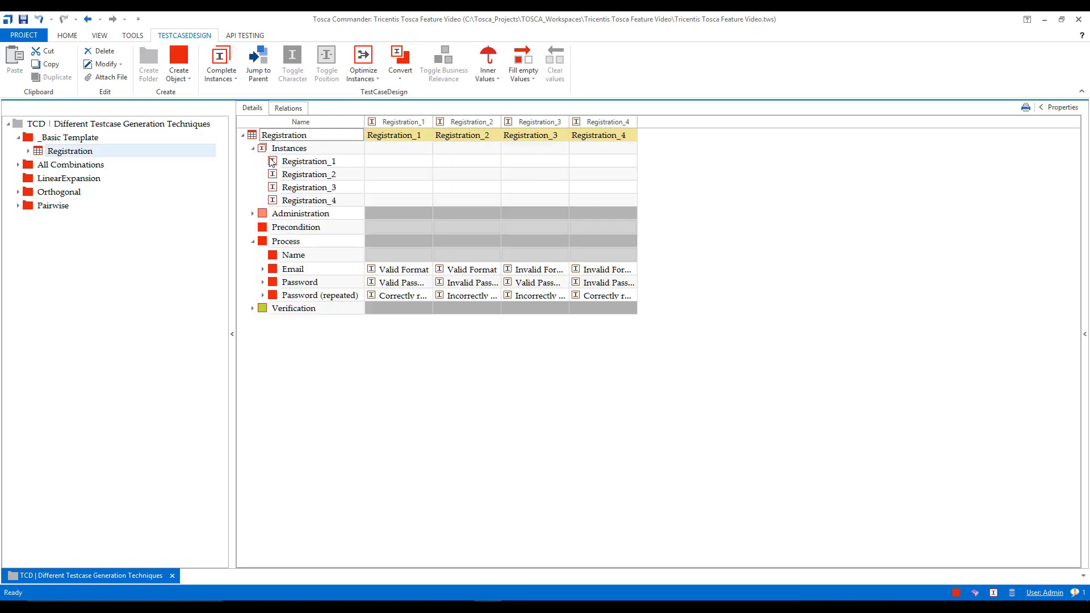
right_click(285, 152)
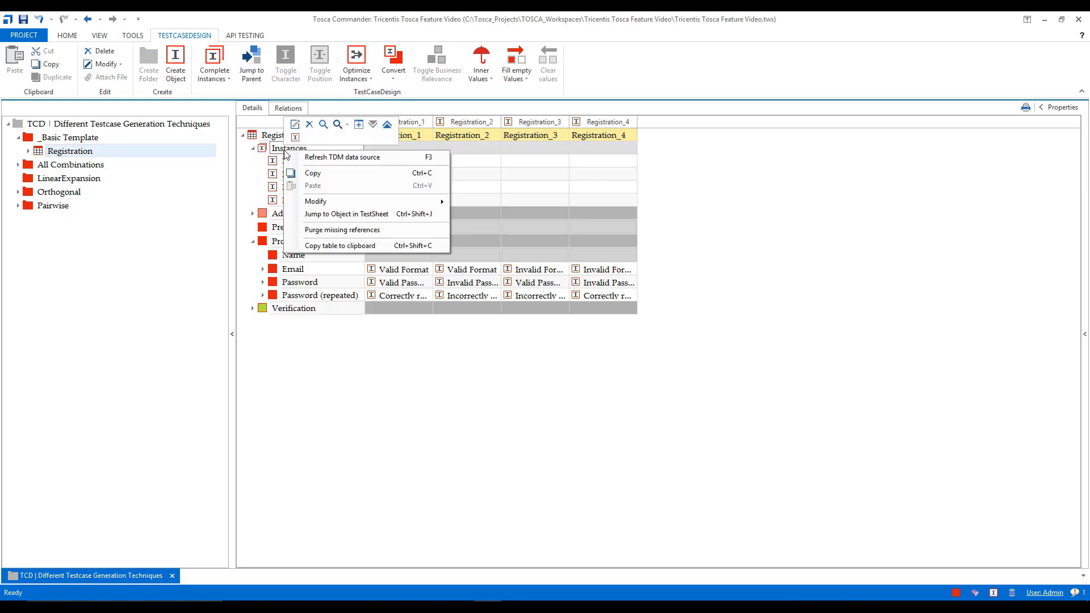
click(309, 130)
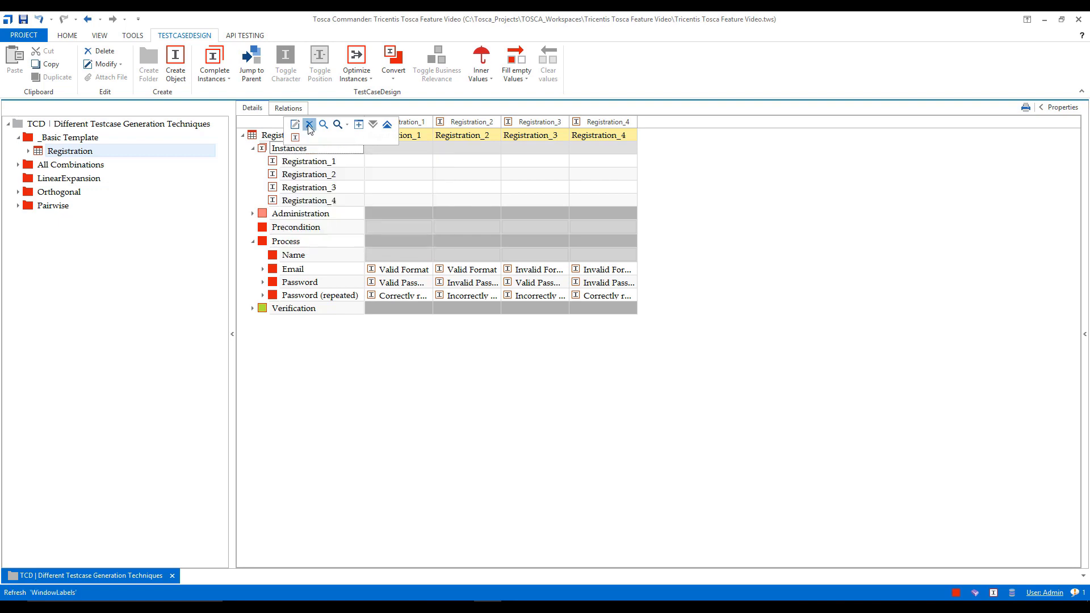
click(252, 174)
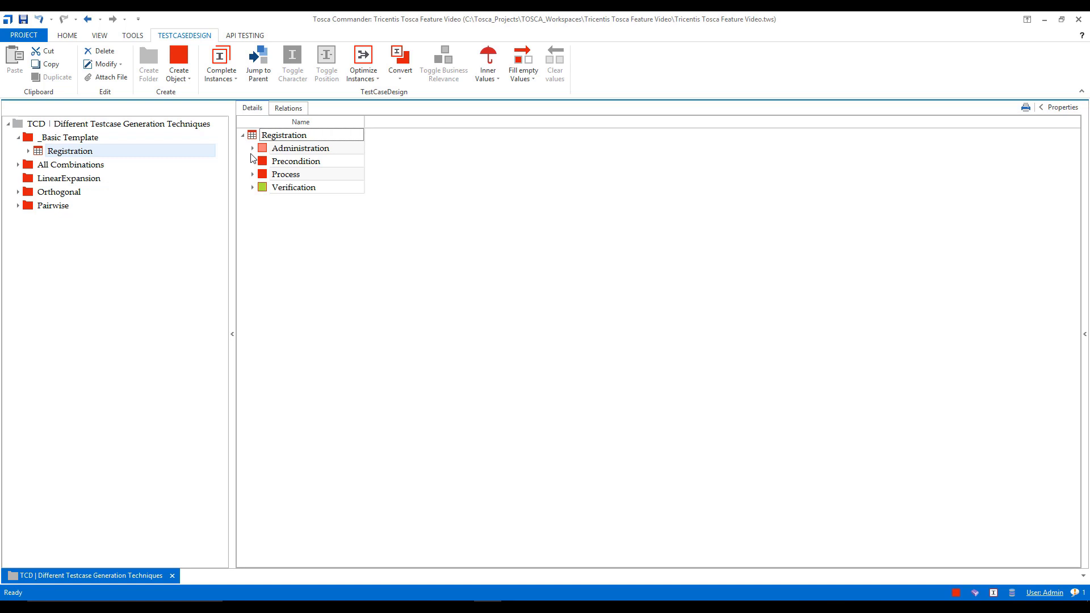
Try to generate instances for the Registration sheet using the Linear expansion method.
right_click(288, 140)
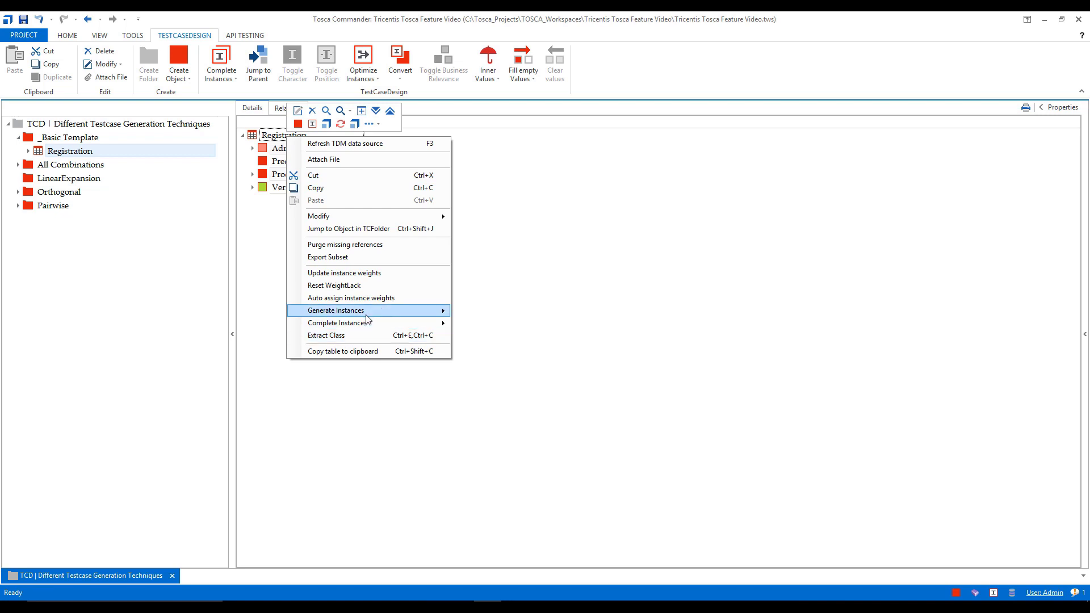
mouse_move(366, 314)
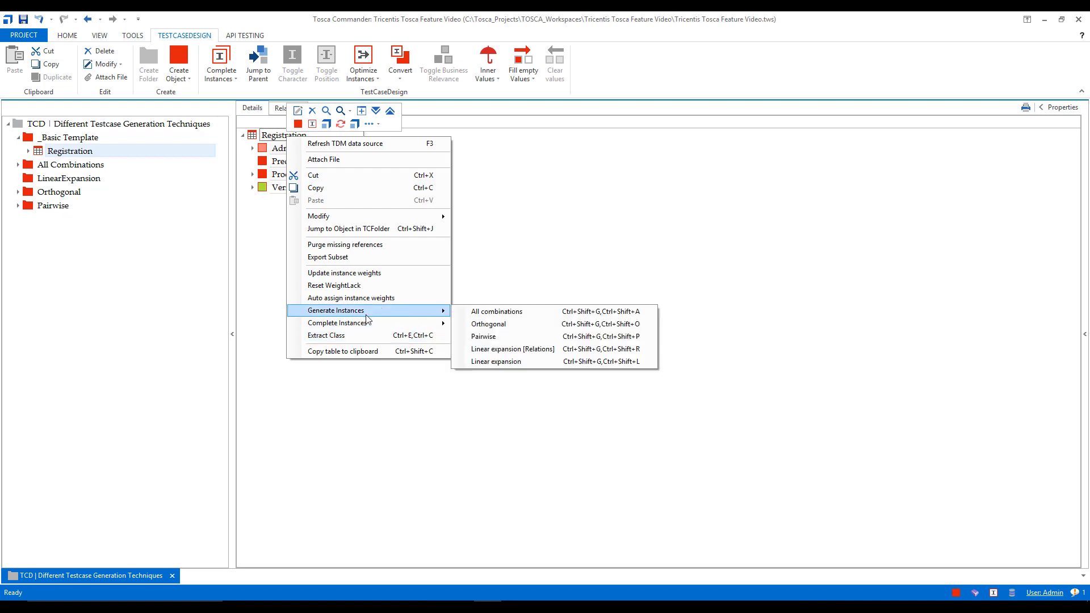
click(501, 366)
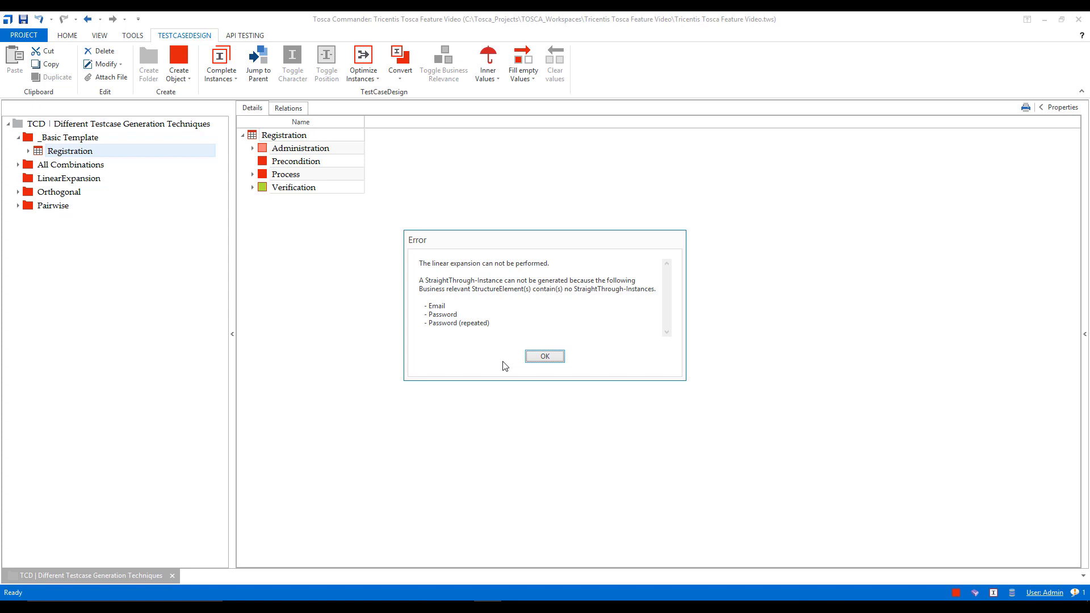
click(536, 358)
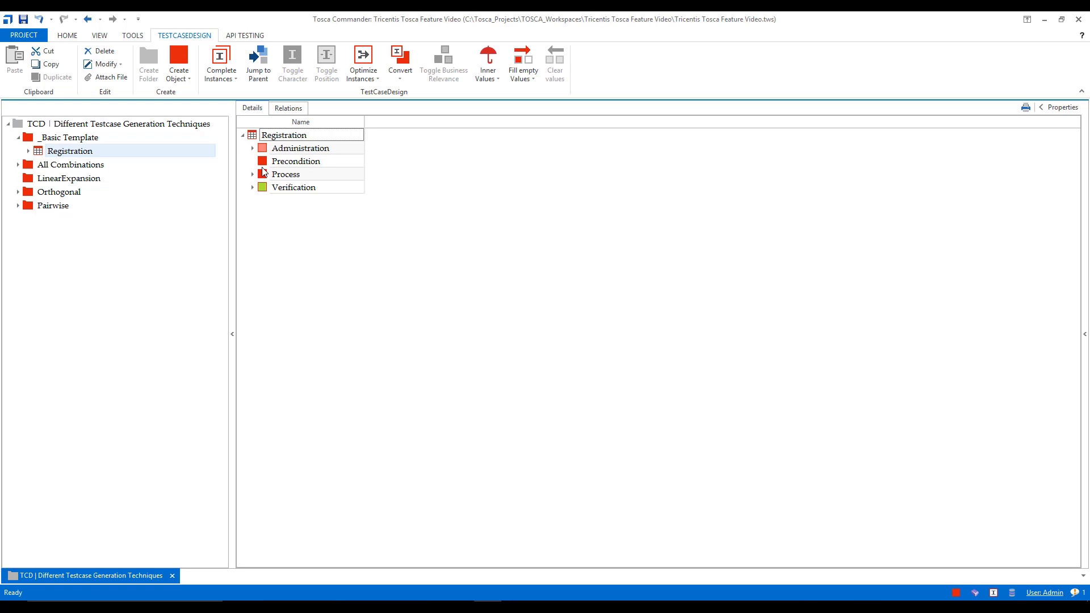
Expand the whole structure of the Registration sheet, keeping only the Administration branch collapsed.
right_click(263, 138)
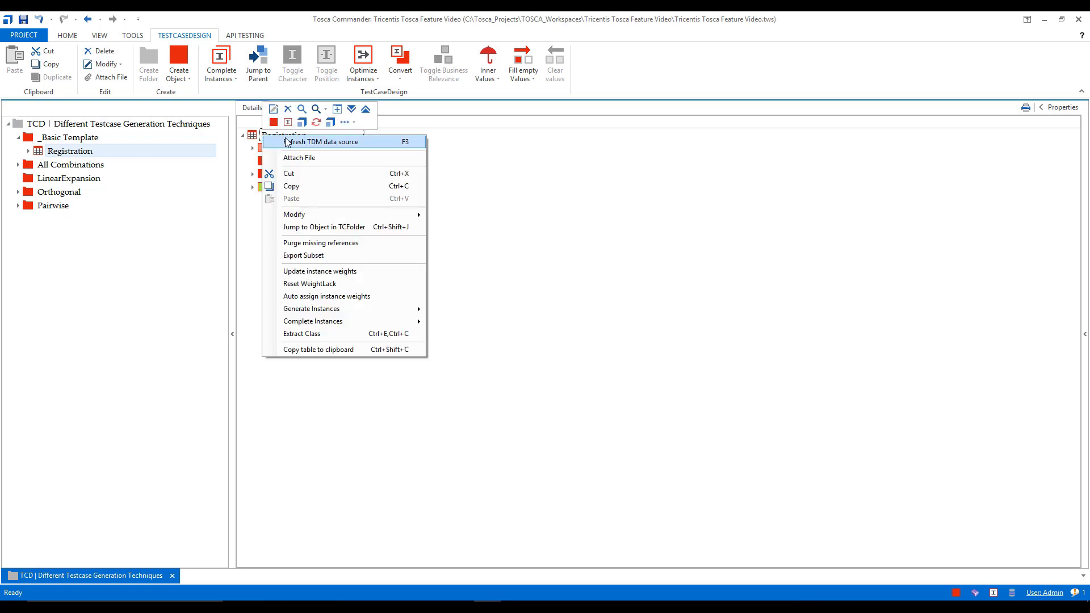
click(295, 141)
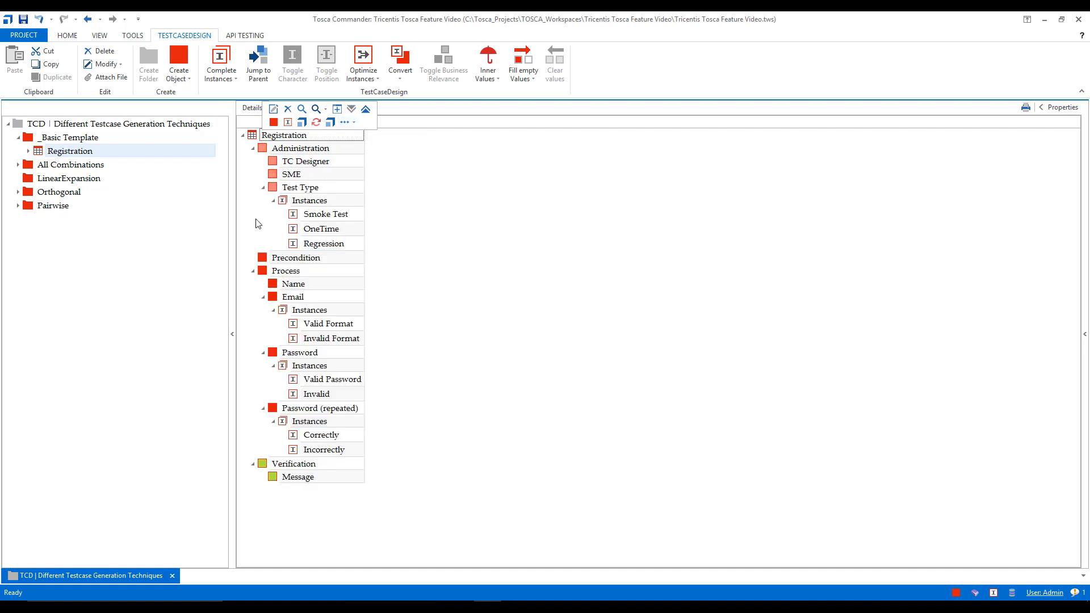
click(263, 188)
click(253, 149)
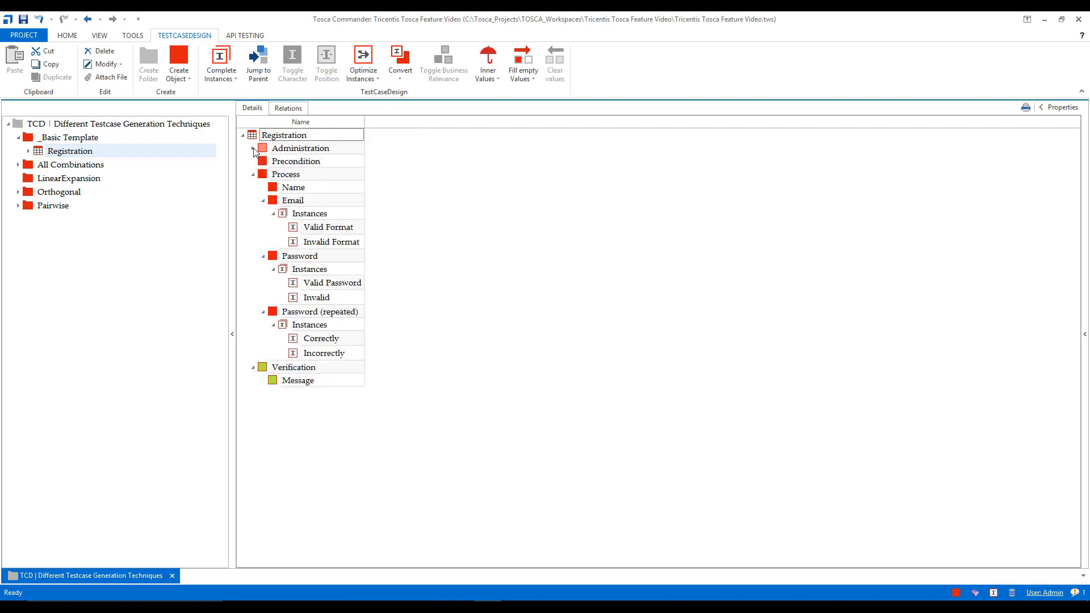
Check the properties of the Process attribute, then collapse Password and Password (repeated) so that only Email shows its instances.
click(266, 175)
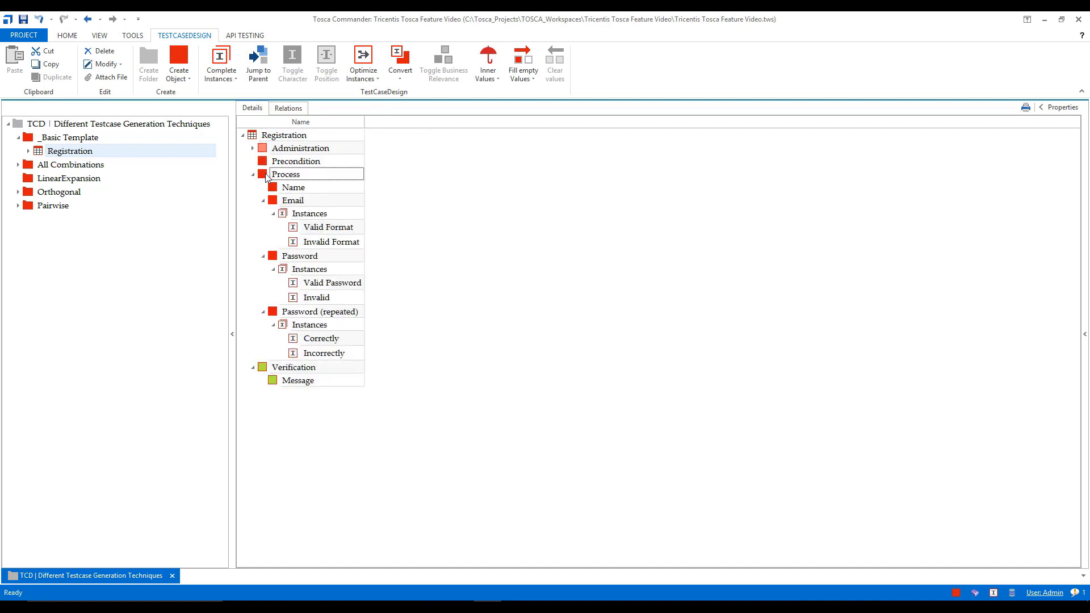
click(1071, 107)
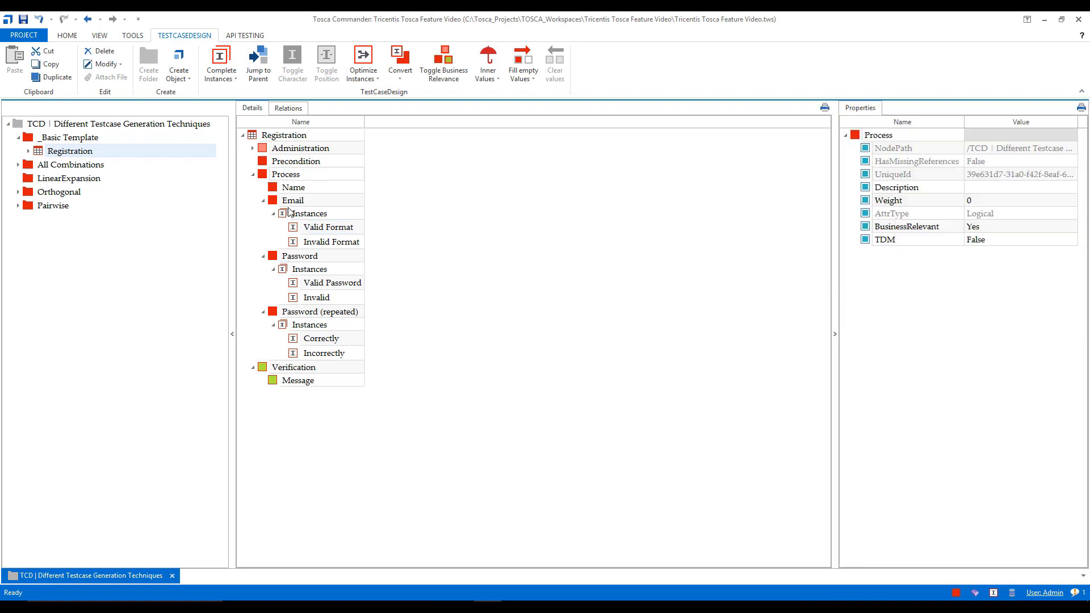
click(280, 176)
click(253, 174)
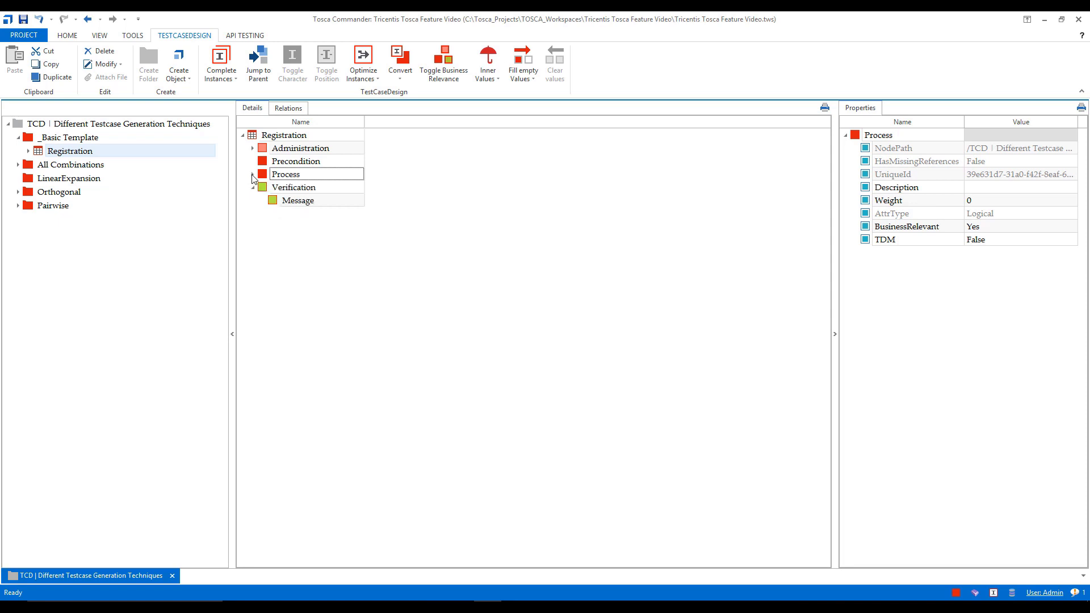
click(253, 175)
click(262, 201)
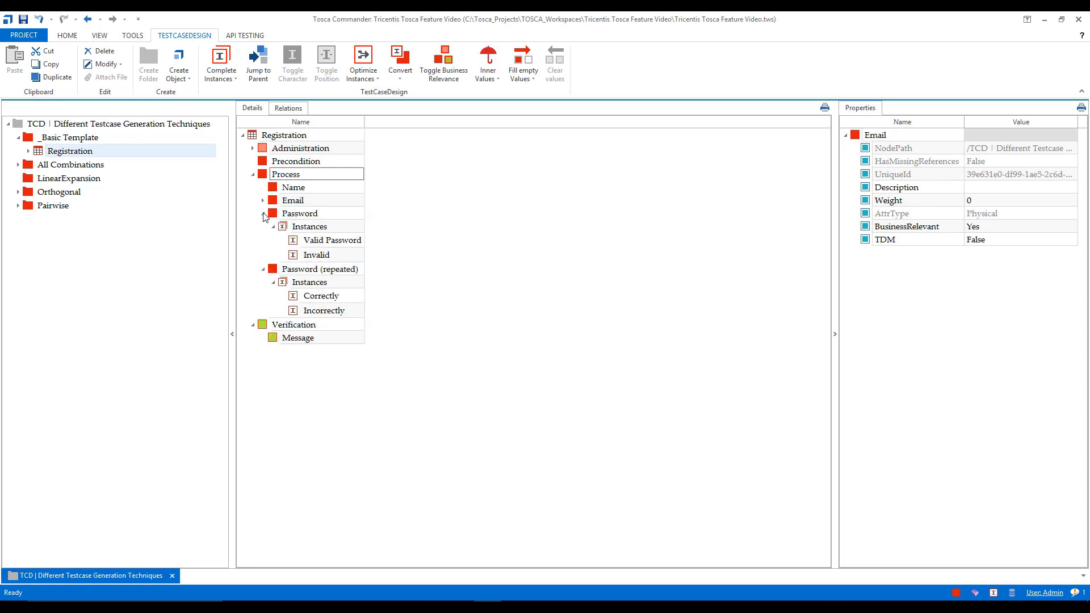
click(263, 215)
click(263, 227)
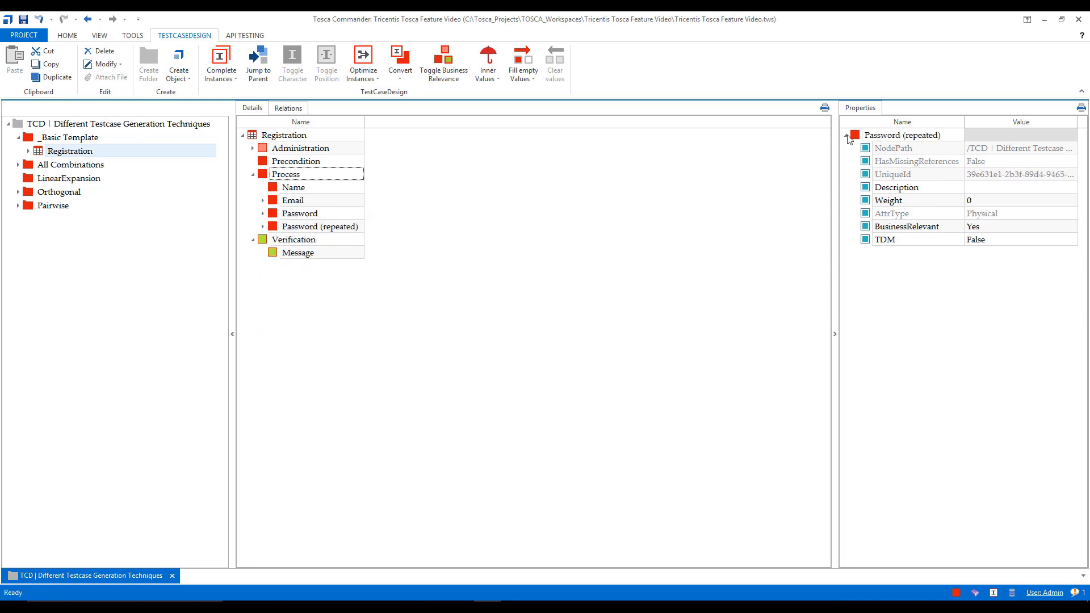
click(834, 335)
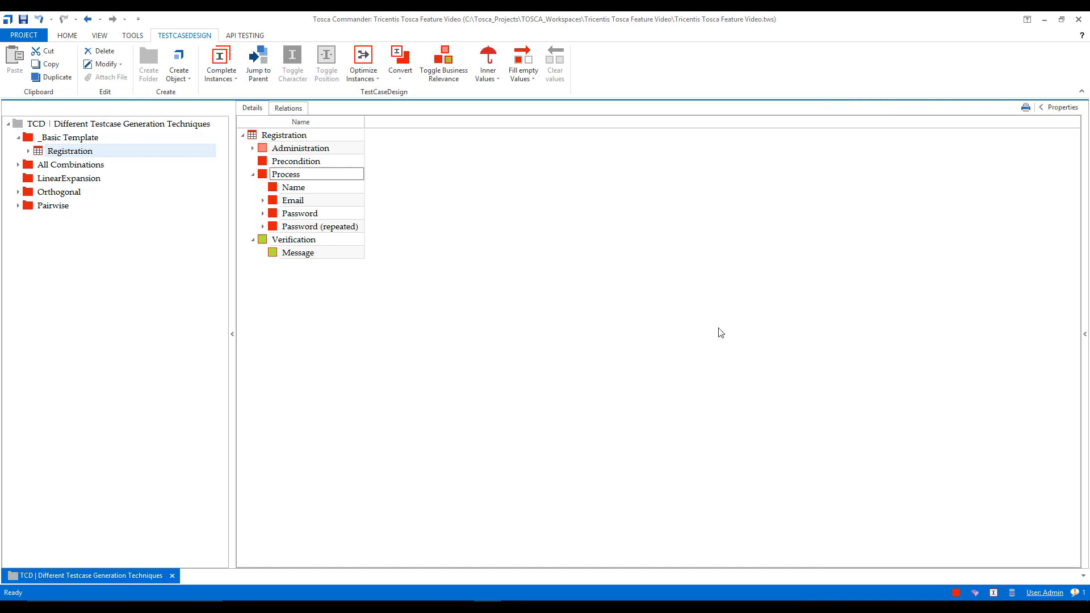
click(262, 201)
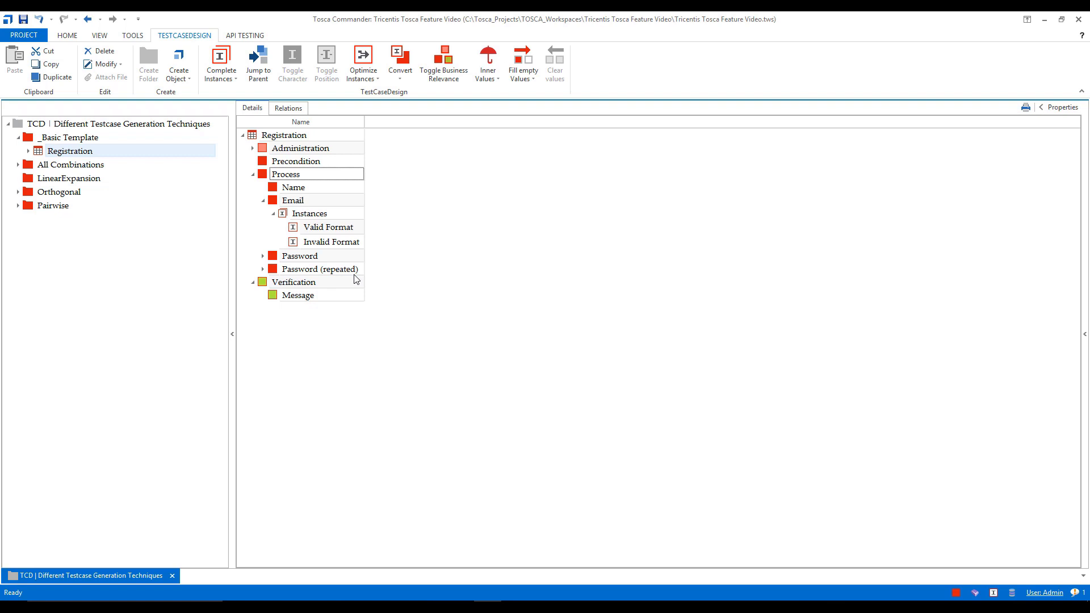
click(135, 37)
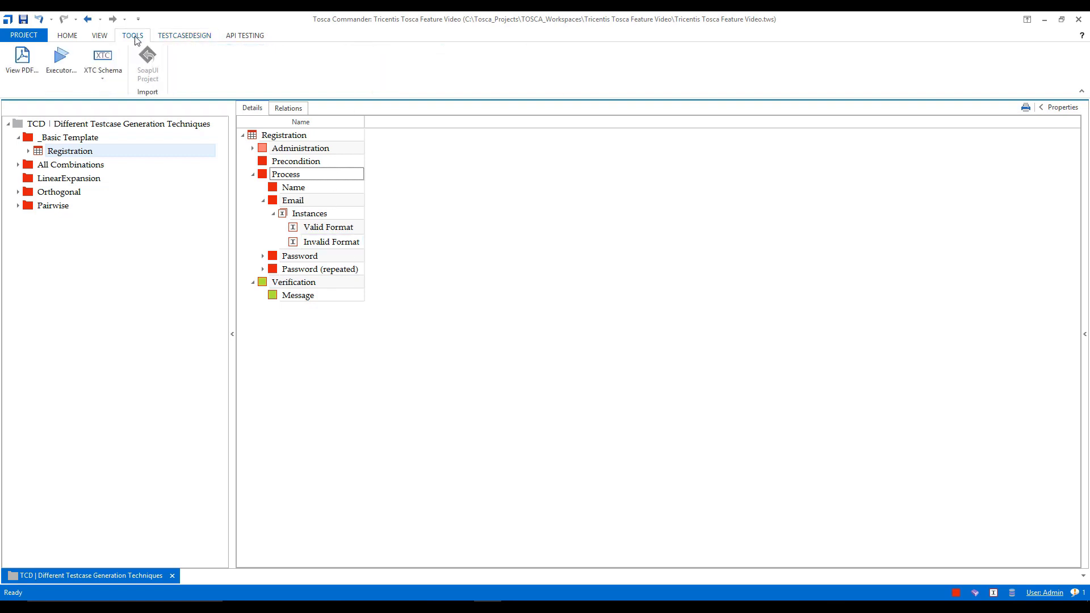
click(68, 36)
click(99, 36)
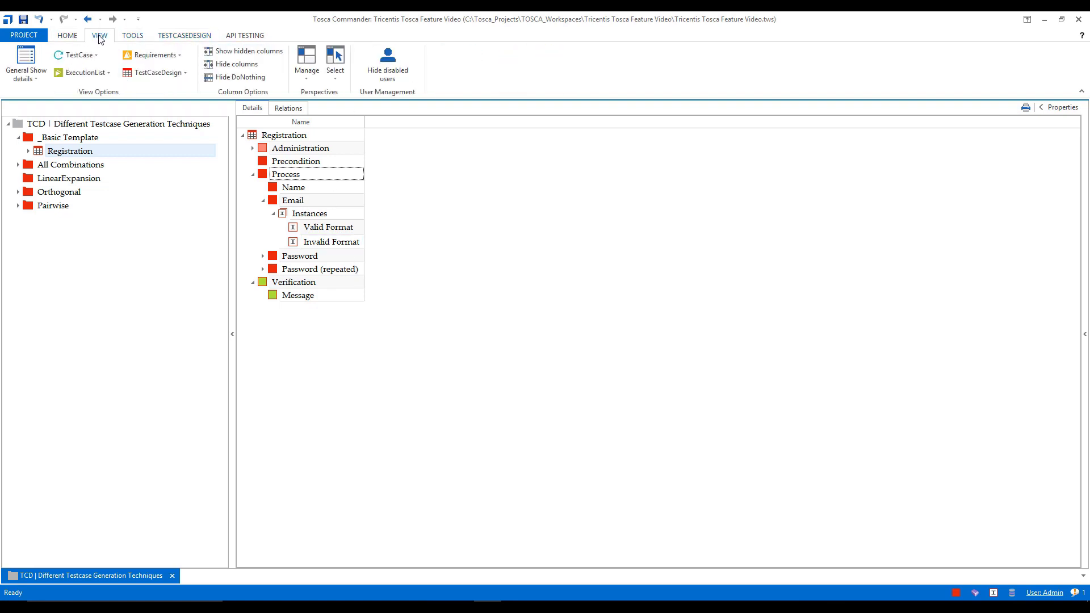
click(135, 37)
click(197, 36)
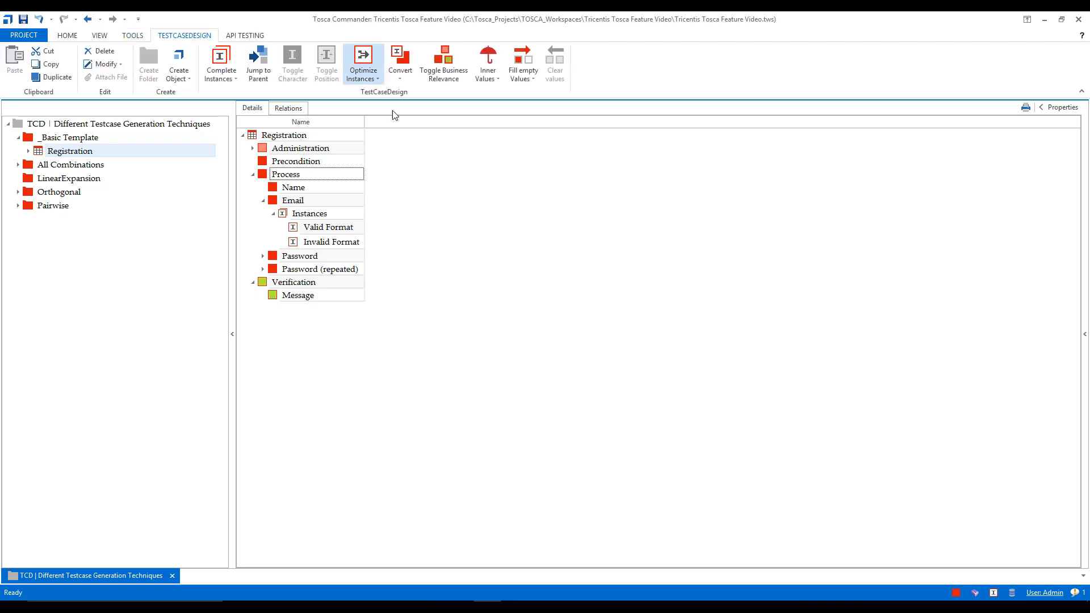
Mark the Valid Format instance of the Email attribute as a straight-through instance with Toggle Character.
click(326, 227)
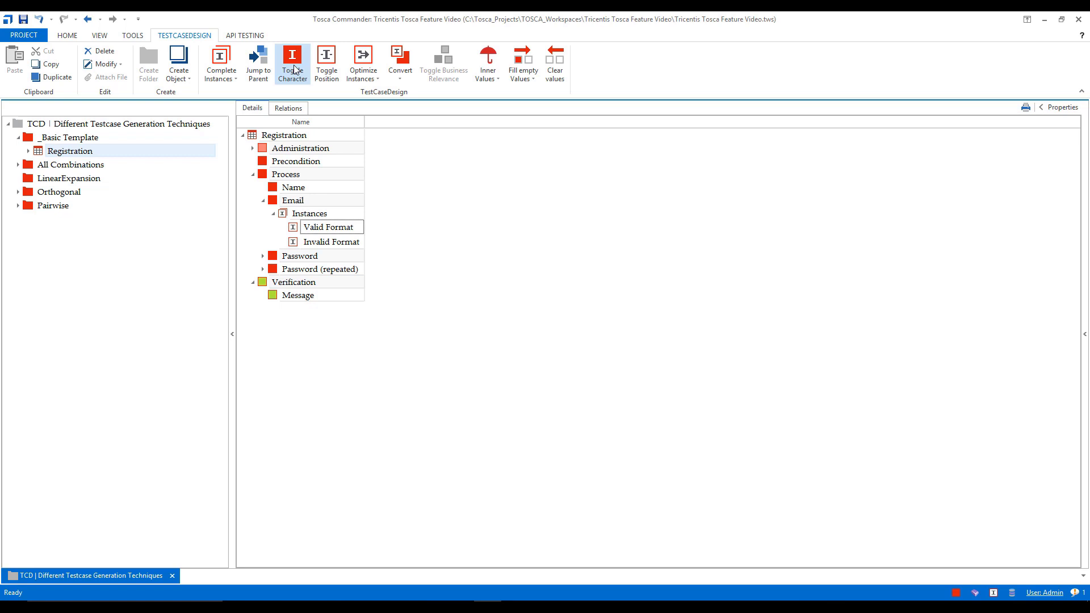
click(294, 70)
click(293, 69)
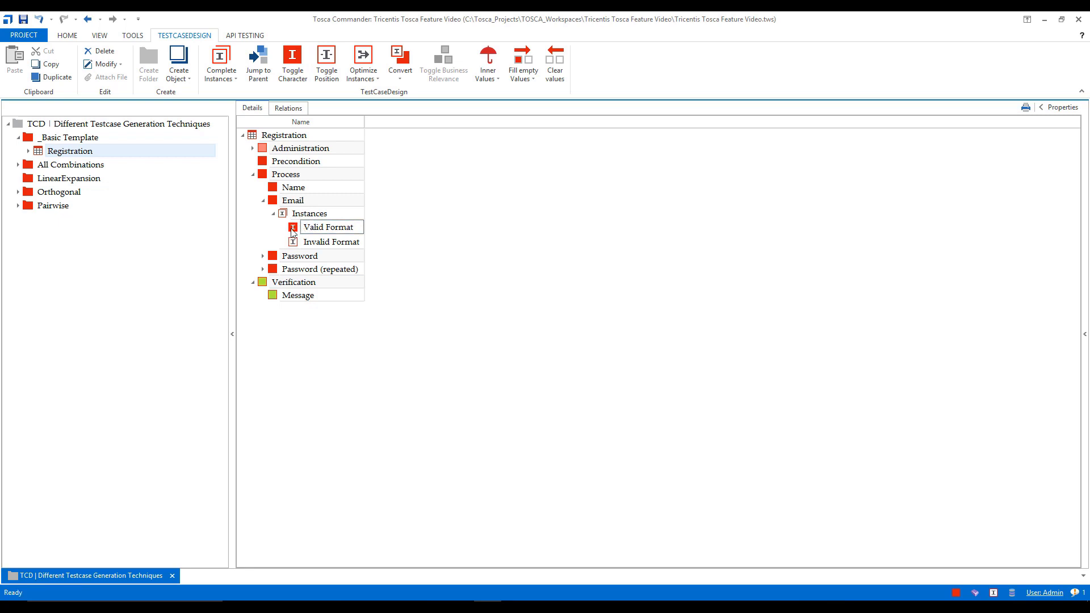
Mark the valid password length instance of the Password attribute as straight-through with Toggle Character.
click(263, 257)
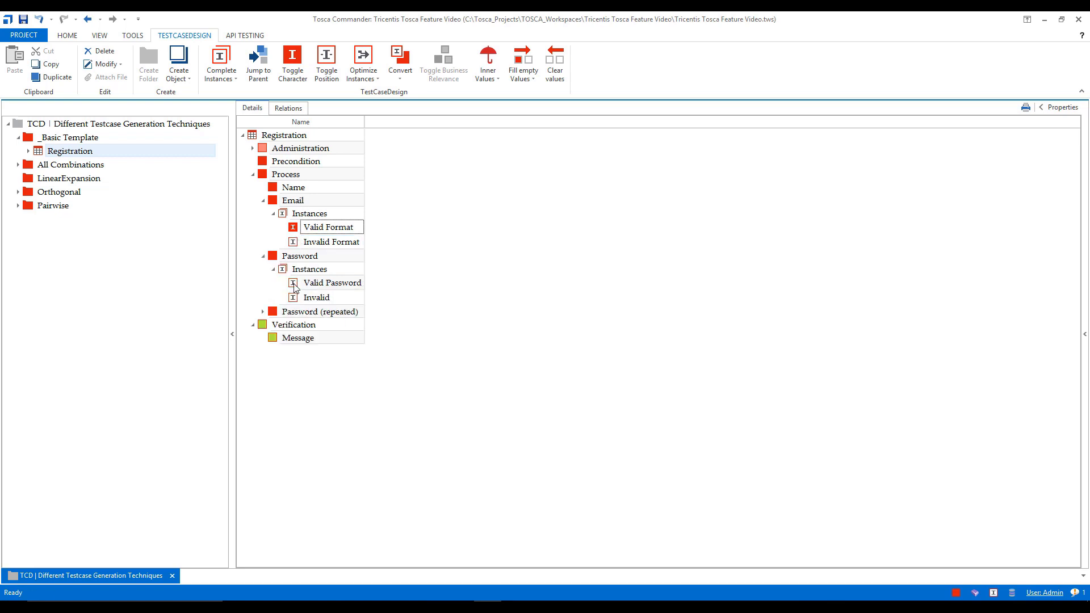
click(294, 284)
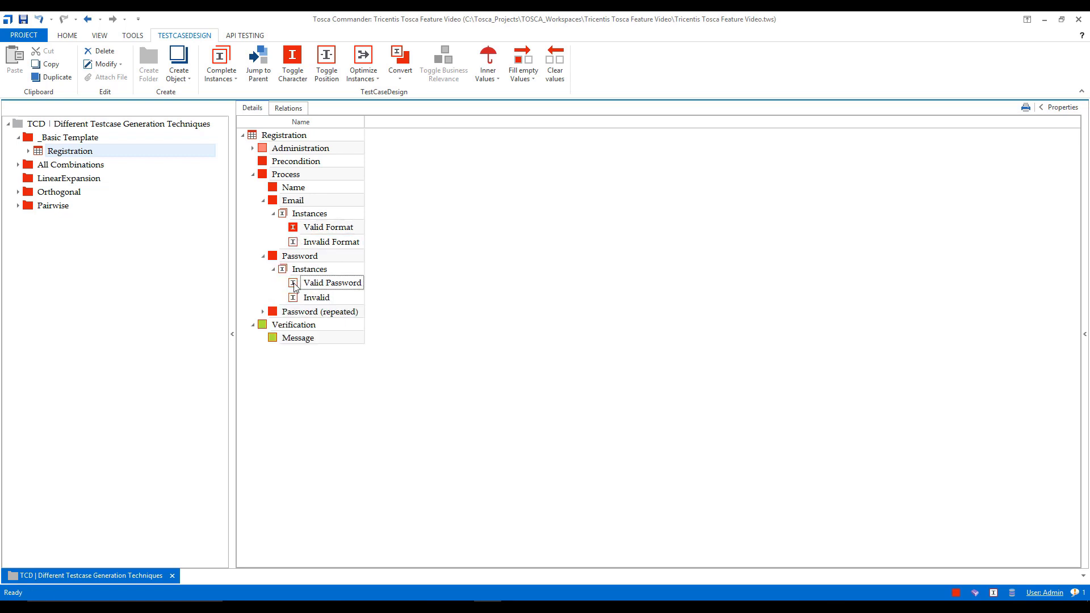
click(296, 61)
click(296, 61)
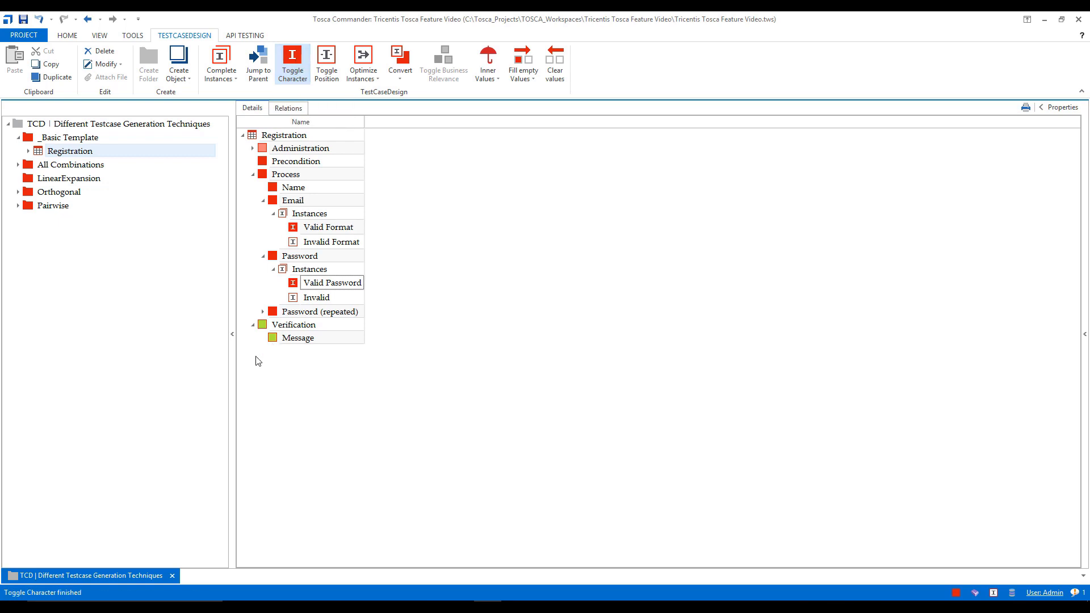
Mark the correctly repeated instance of the Password (repeated) attribute as straight-through with Toggle Character.
click(262, 312)
click(294, 339)
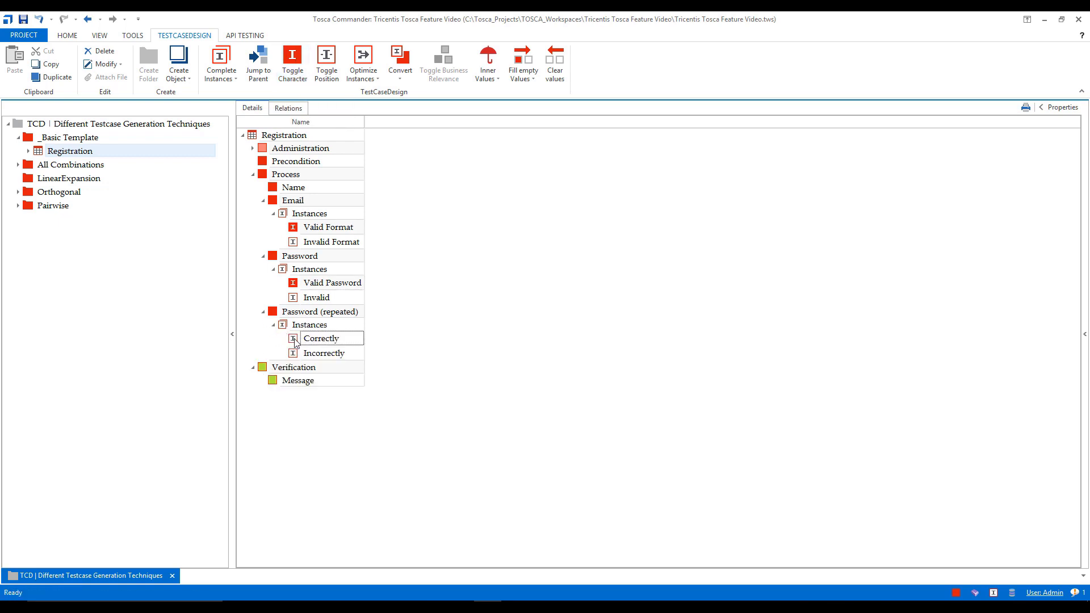
click(293, 63)
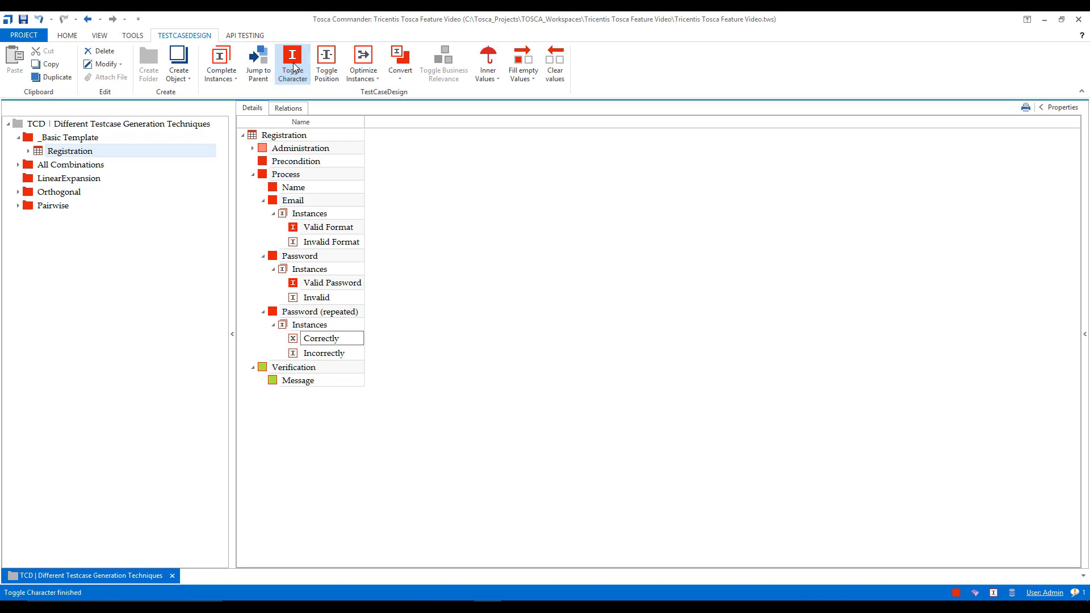
click(294, 63)
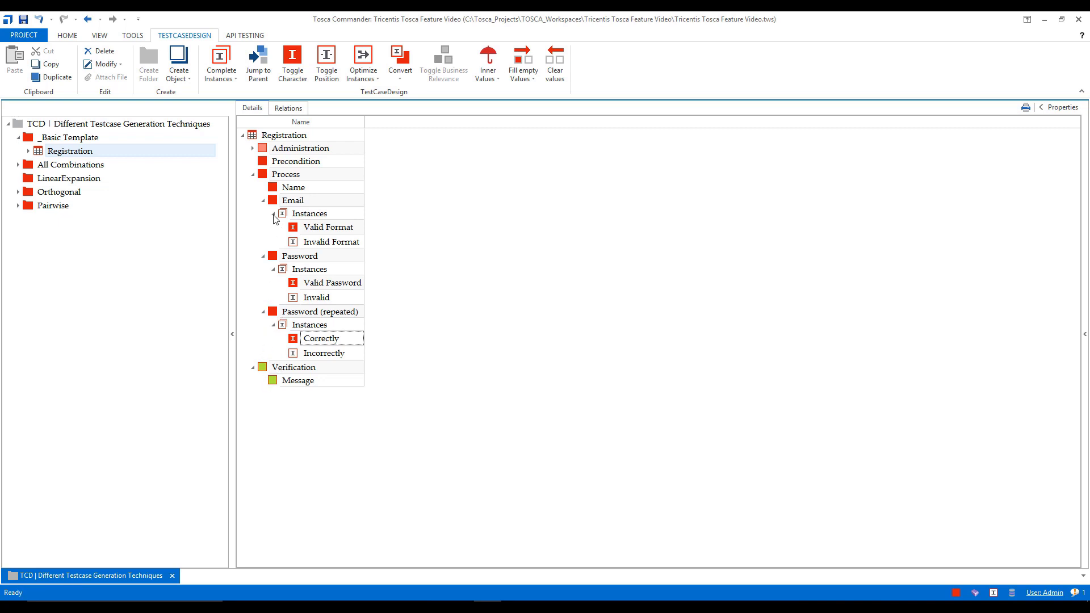
Collapse the Email, Password, Password (repeated) and Verification branches of the Registration sheet.
click(301, 189)
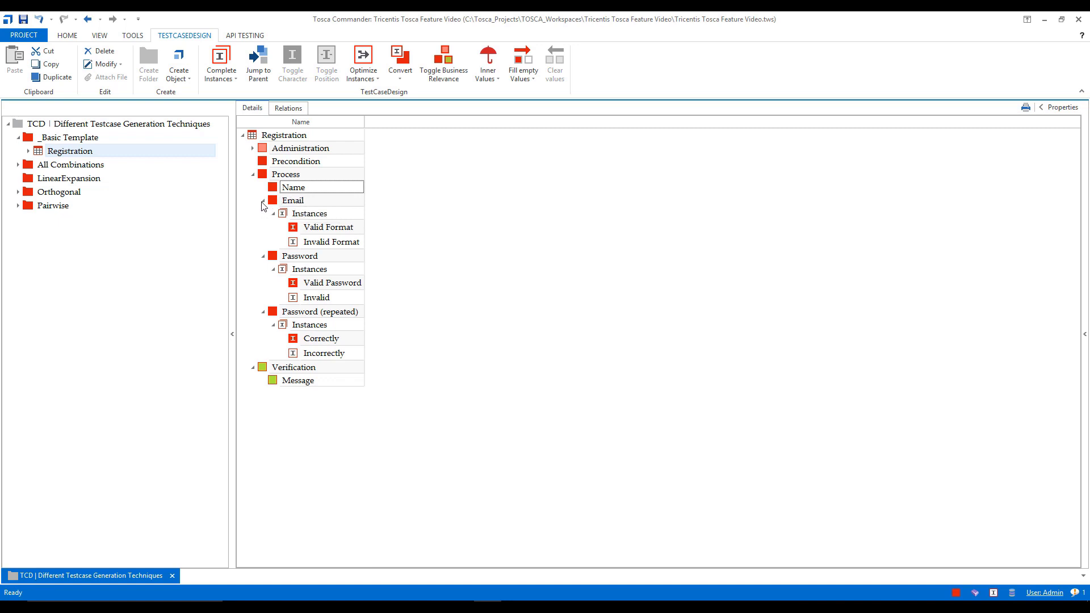
click(263, 203)
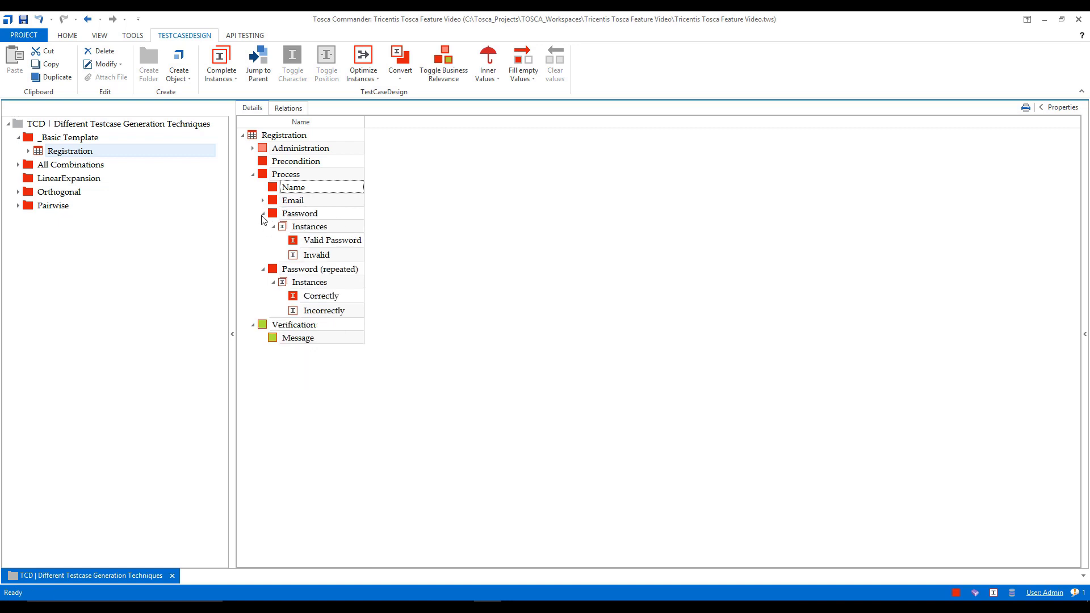
click(263, 214)
click(263, 226)
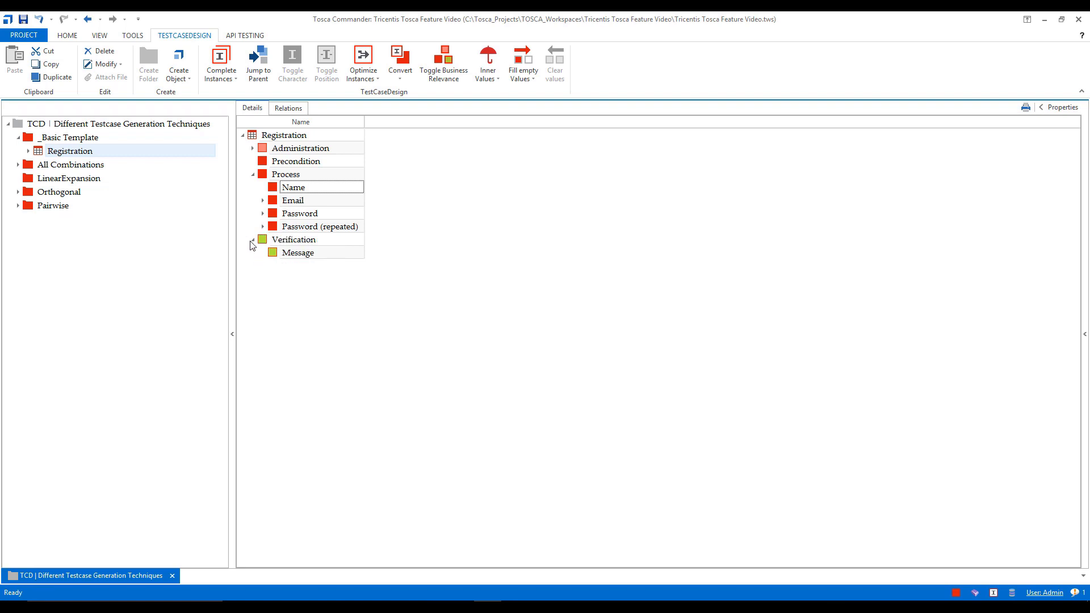
click(252, 241)
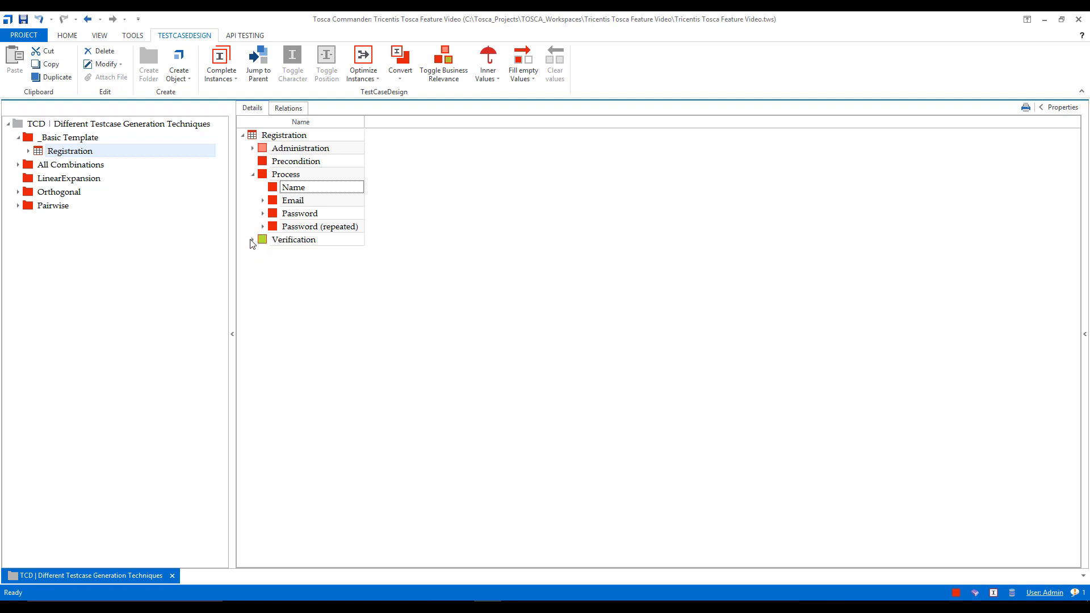
Generate instances for the Registration sheet with Linear expansion and best-fit all columns of the resulting table.
right_click(298, 138)
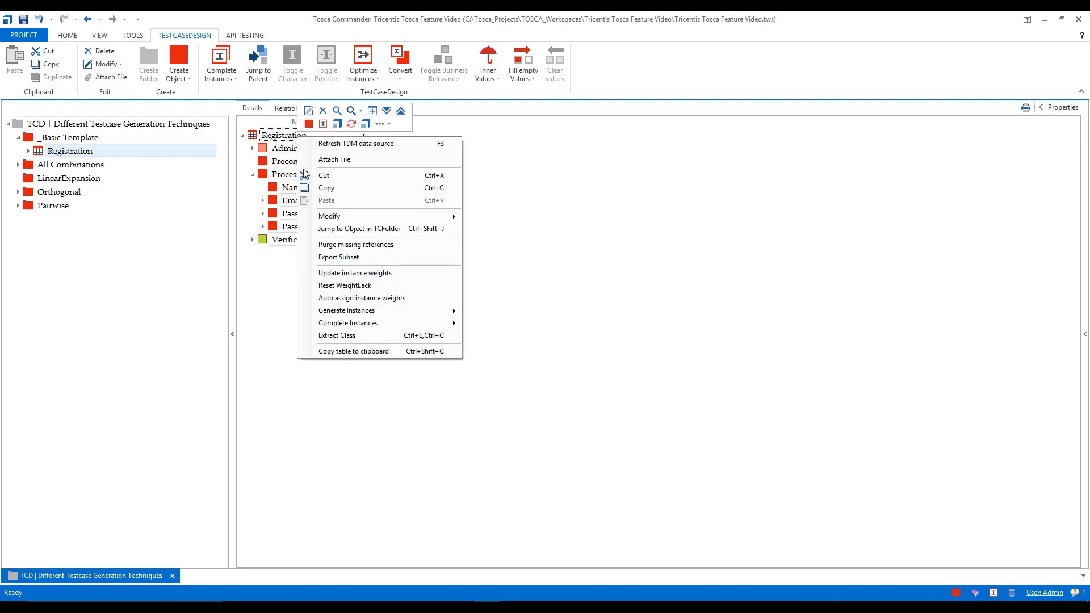
mouse_move(352, 310)
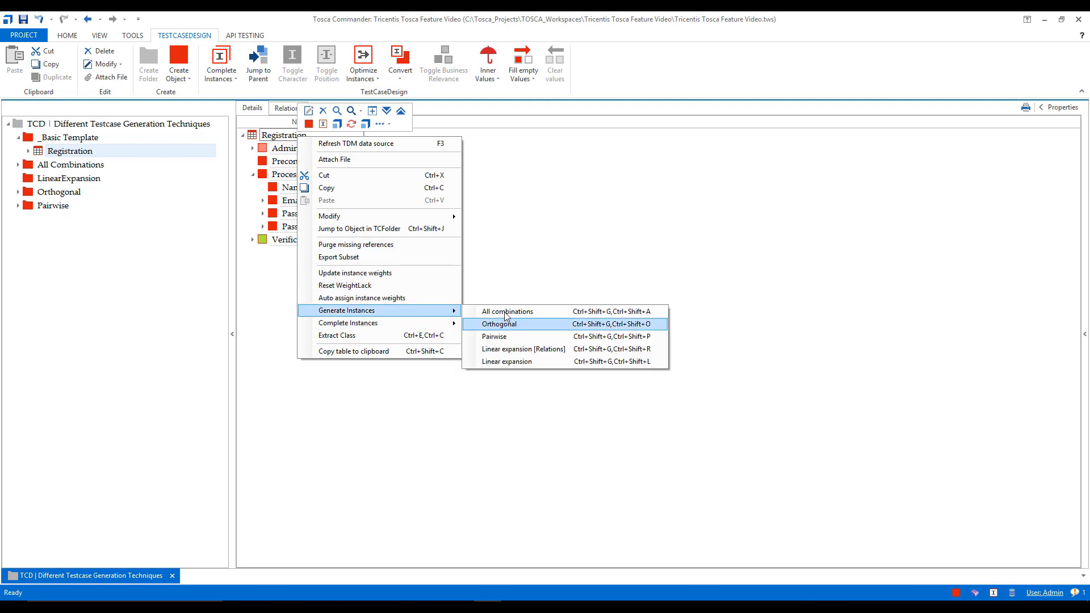
click(488, 362)
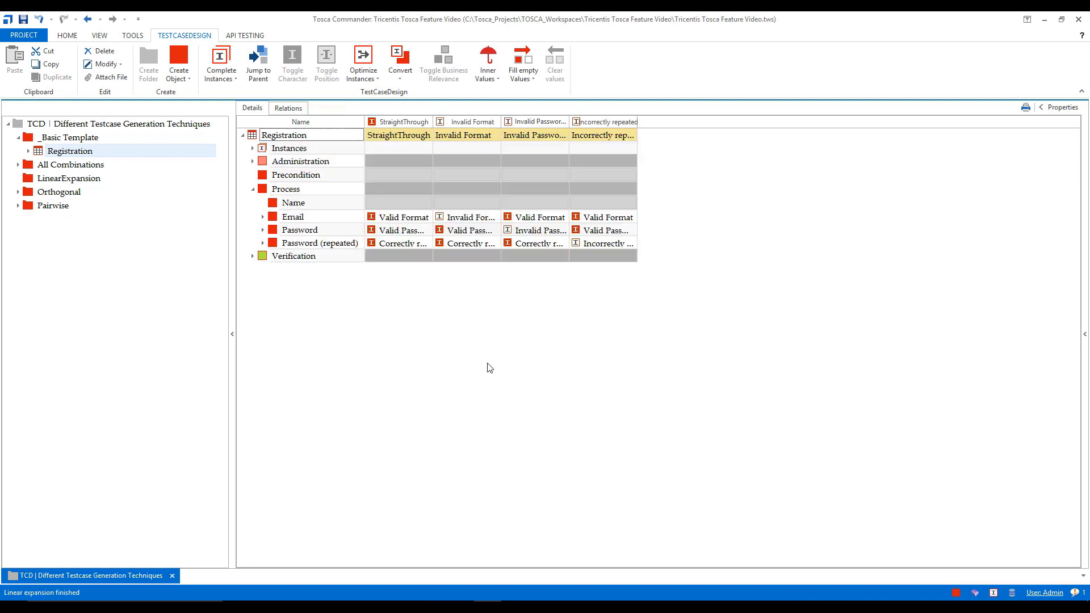
right_click(693, 127)
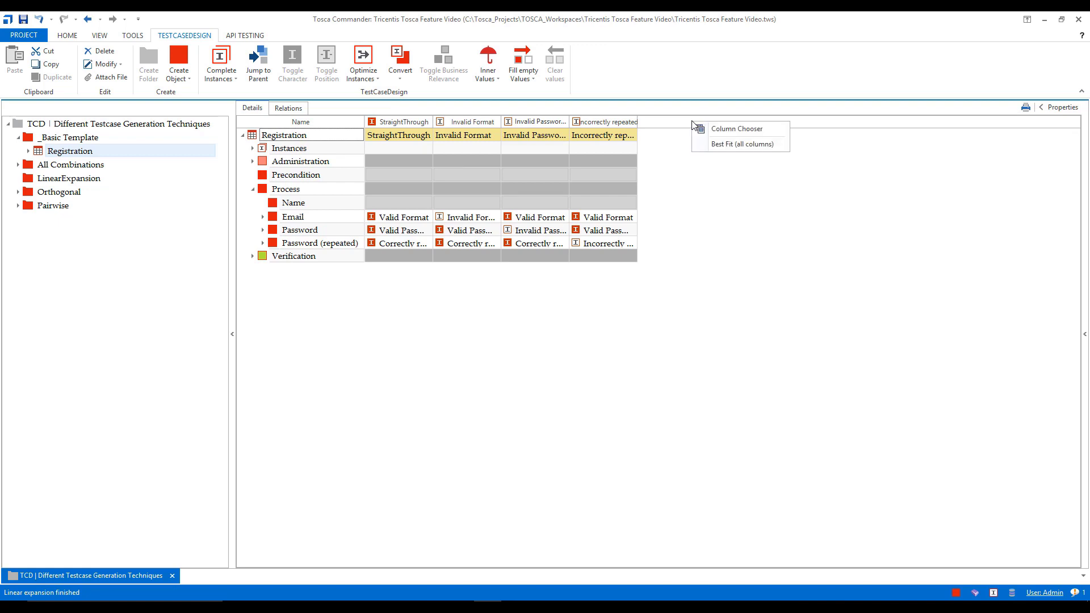
right_click(658, 126)
click(669, 147)
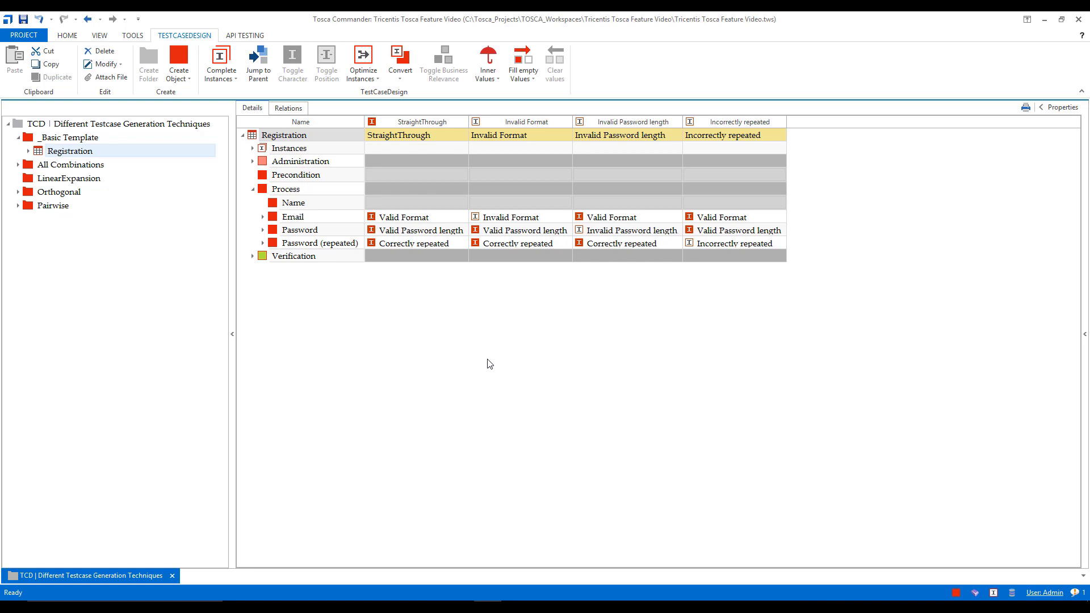
Fill the empty values of the Name attribute in all instances with a specific person's name.
click(395, 221)
click(522, 205)
click(282, 205)
right_click(283, 206)
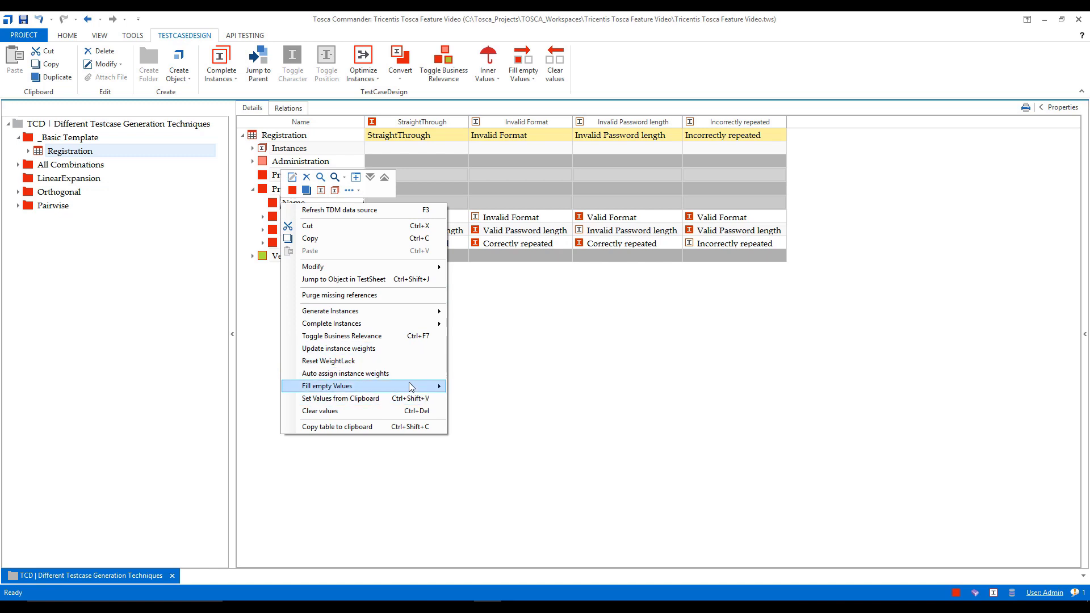
mouse_move(409, 384)
click(457, 388)
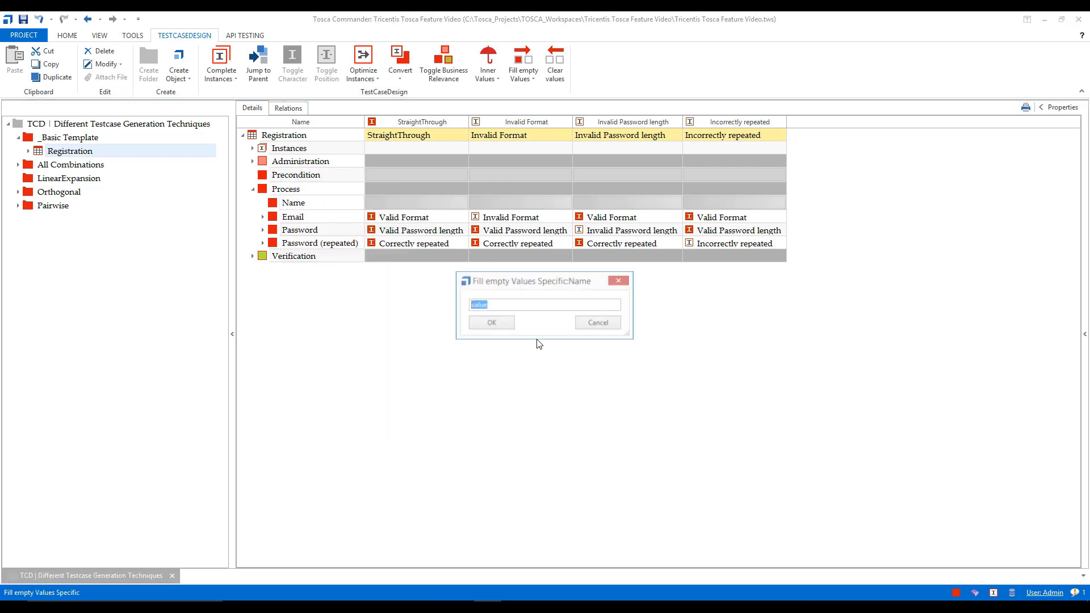
click(517, 302)
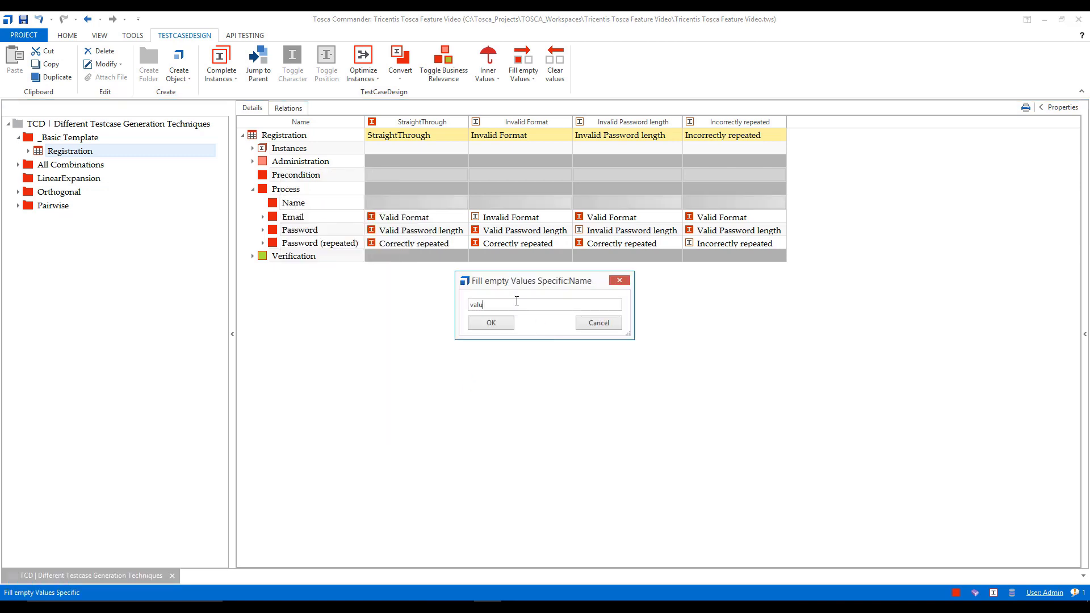
key(BackSpace)
key(BackSpace)
key(BackSpace)
key(BackSpace)
text(Shetul)
click(500, 327)
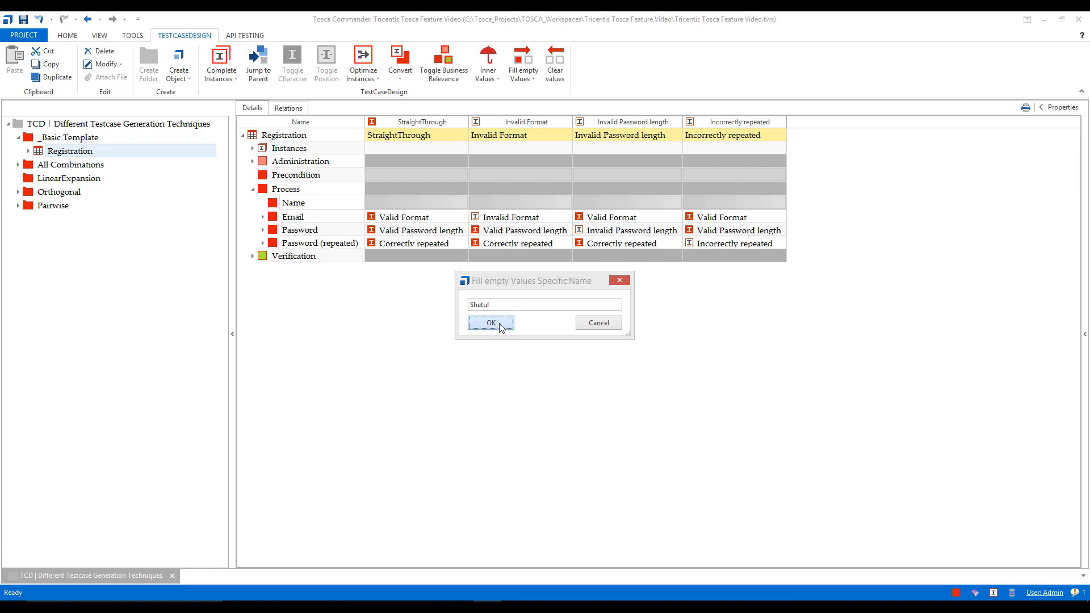
Expand Administration, check the available Test Type instances, and set Test Type to Smoke Test for the StraightThrough instance.
click(253, 163)
click(262, 204)
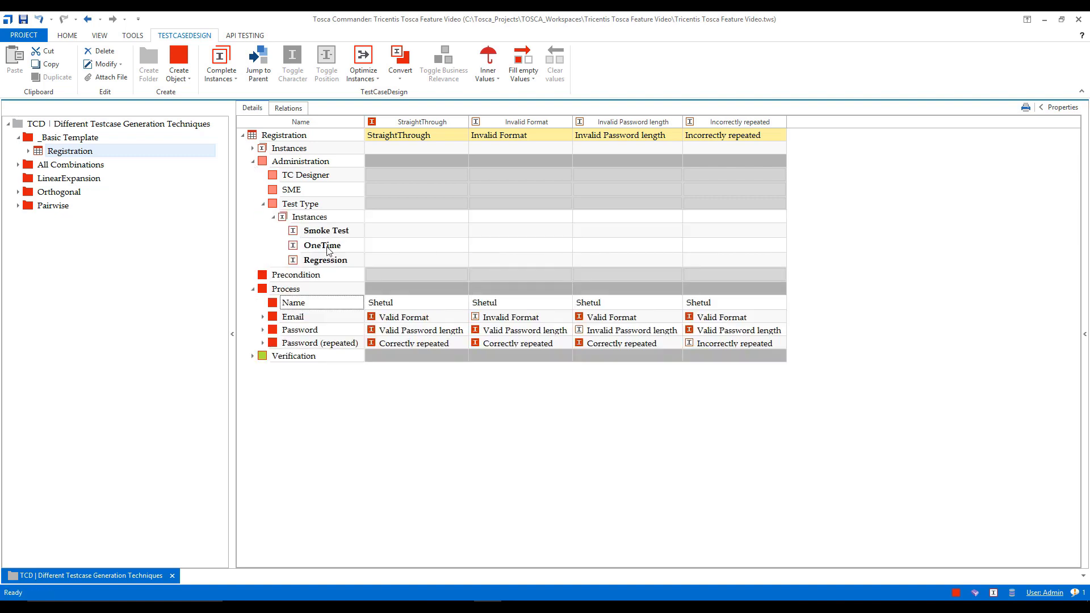
click(263, 204)
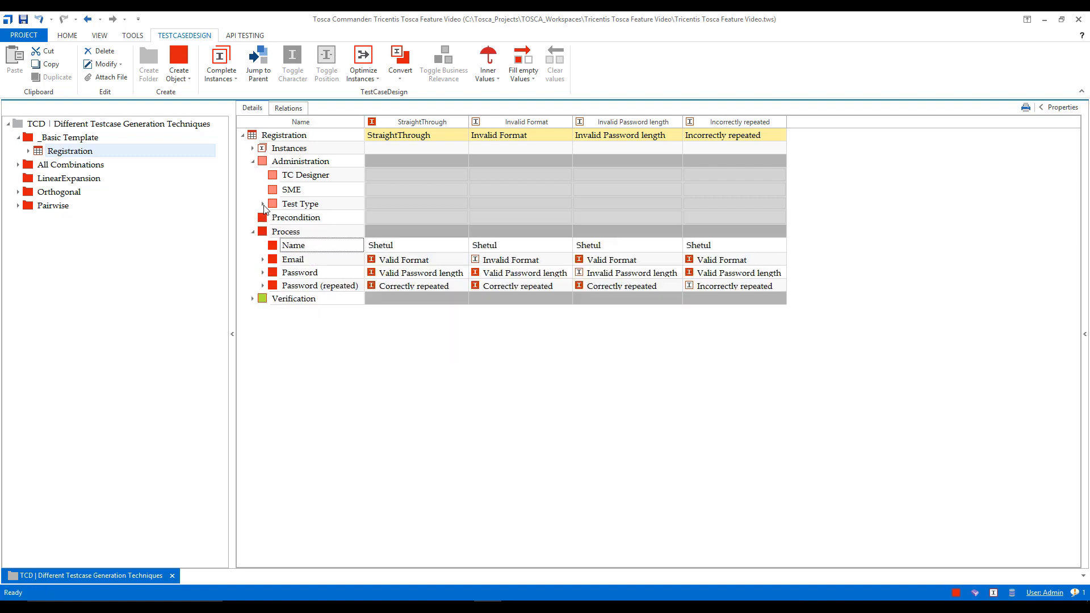
click(402, 207)
click(464, 203)
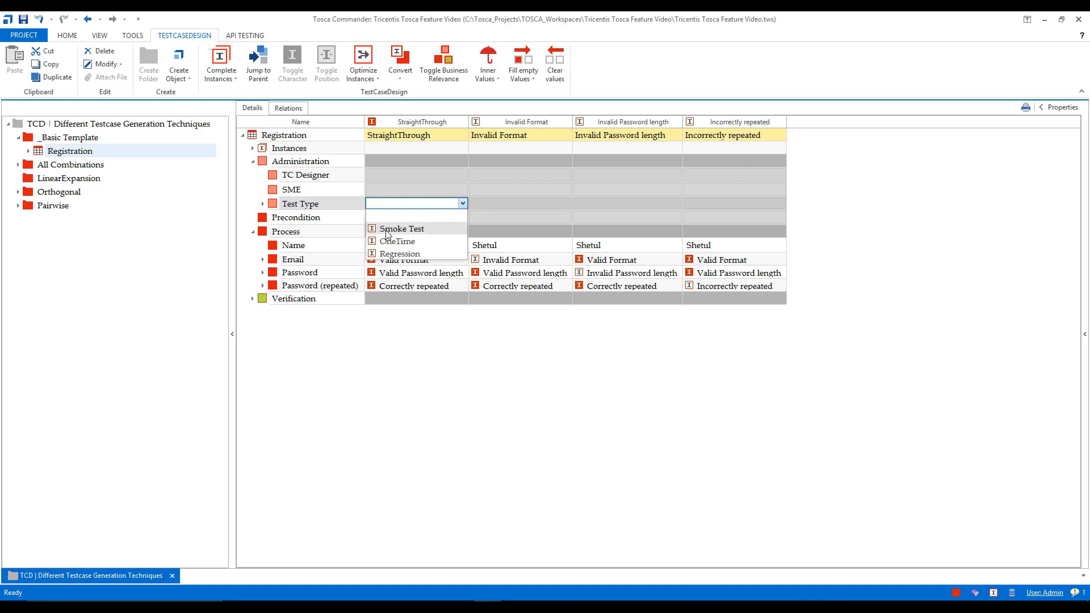
click(387, 229)
Set Test Type to Regression for the Invalid Format, Invalid Password length and Incorrectly repeated instances.
click(496, 203)
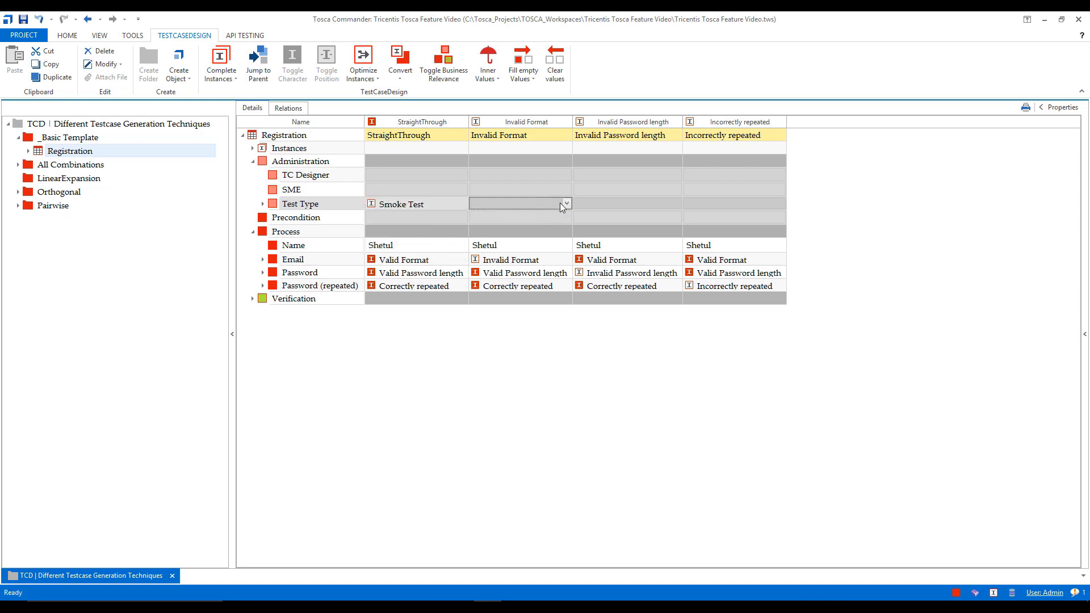
click(566, 203)
click(511, 253)
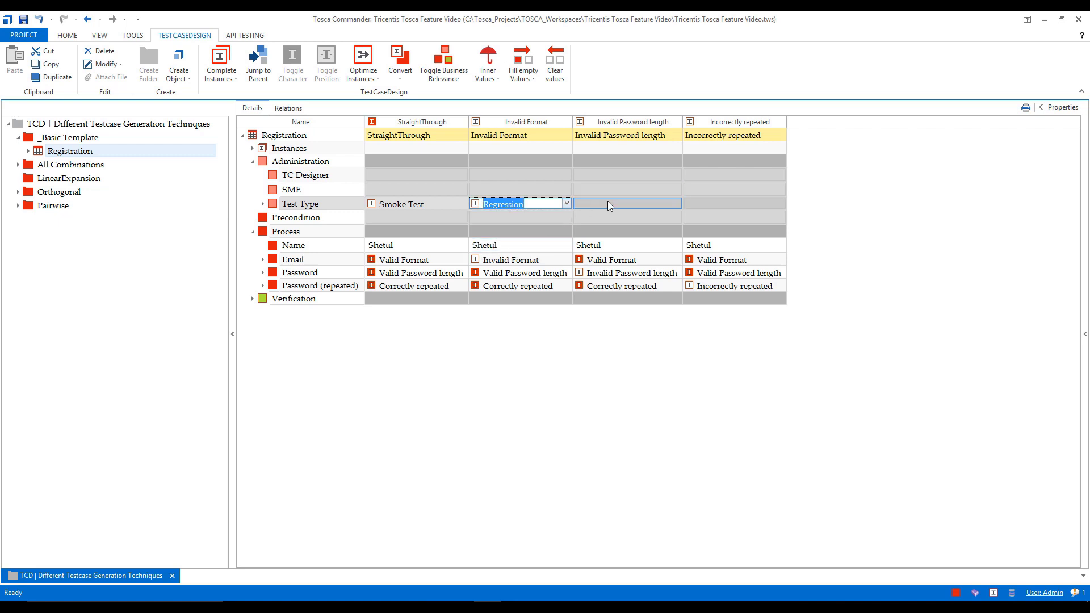
click(607, 204)
click(676, 203)
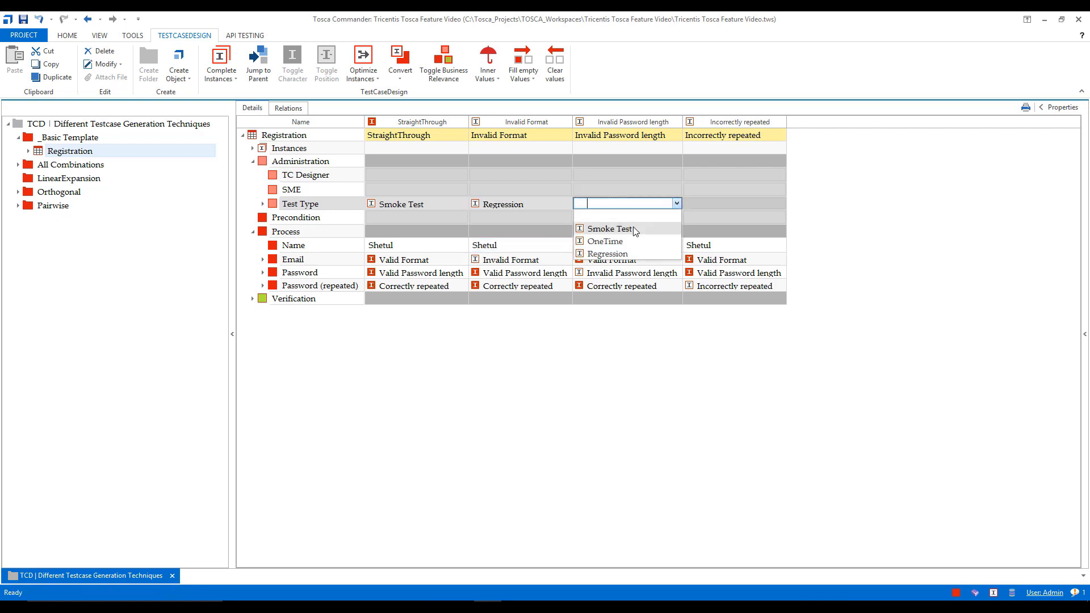
click(608, 254)
click(707, 204)
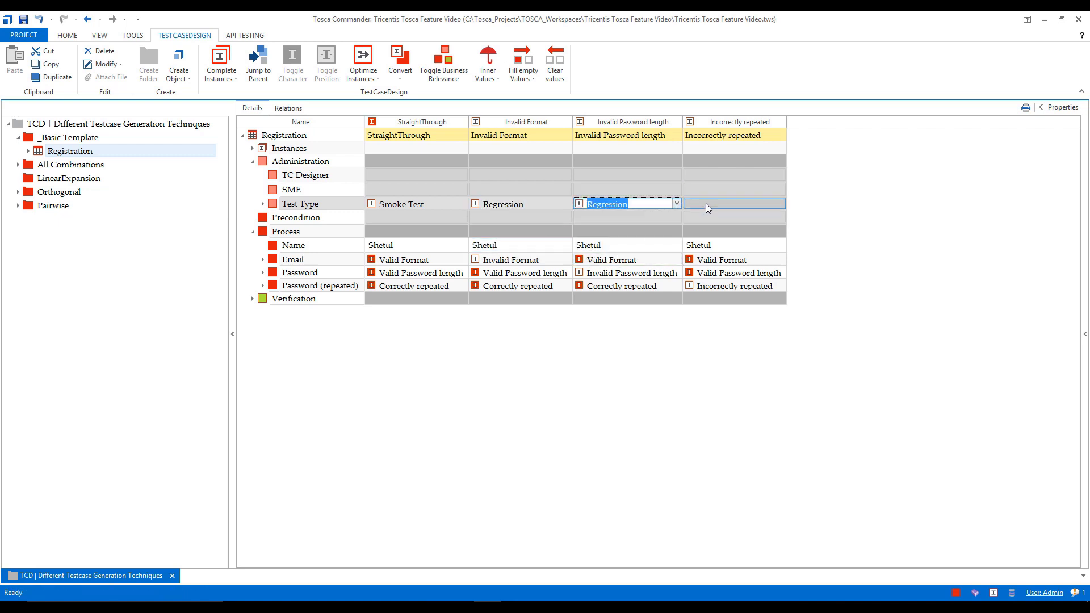
click(778, 203)
click(723, 254)
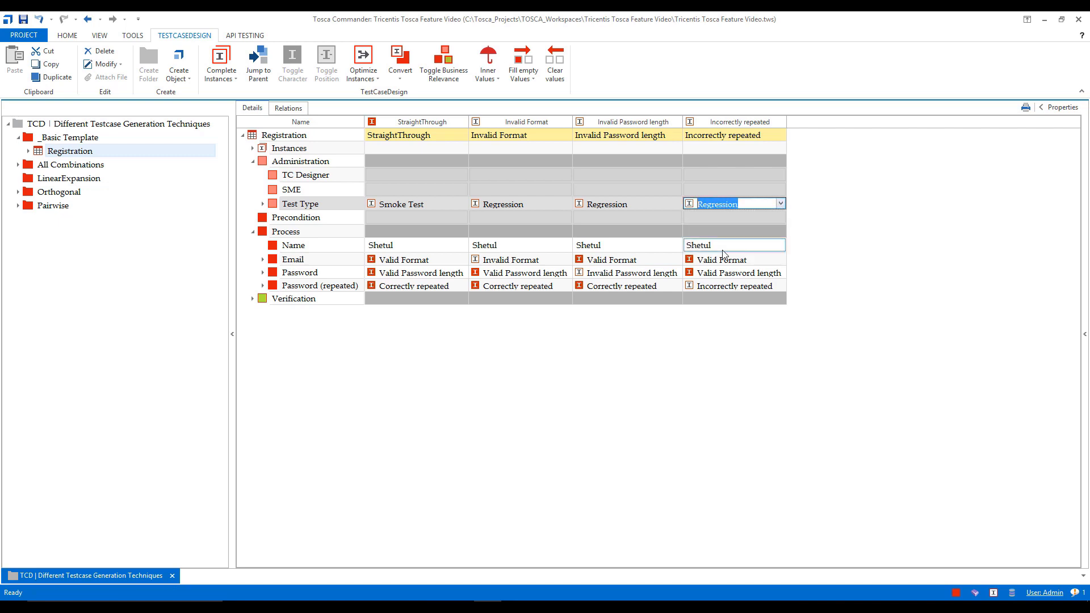
click(579, 219)
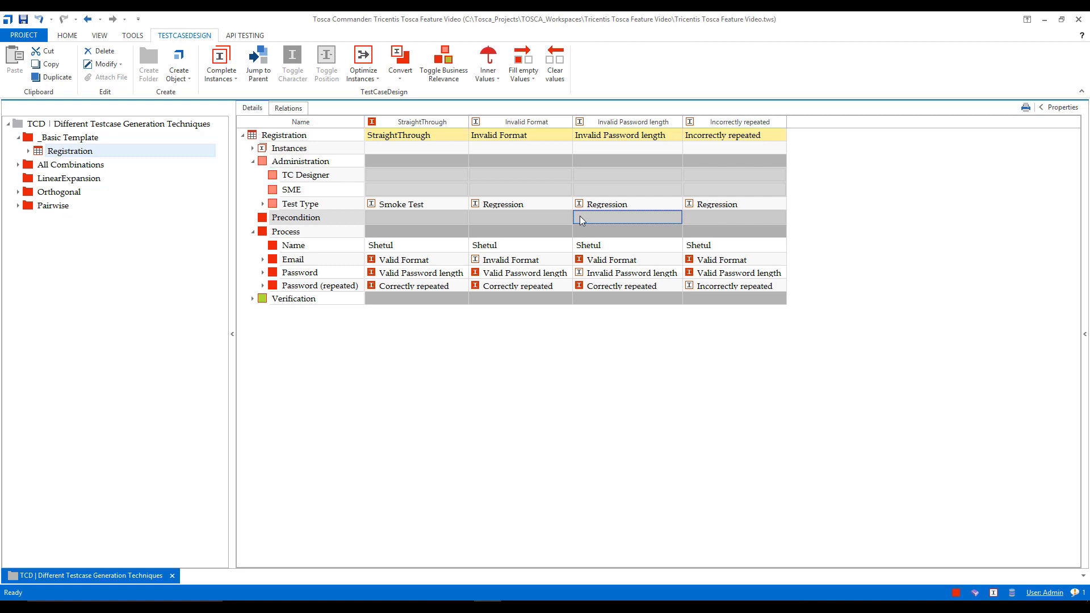
Expand Verification and enter "Sucesss" as the Message value of the StraightThrough instance.
click(381, 302)
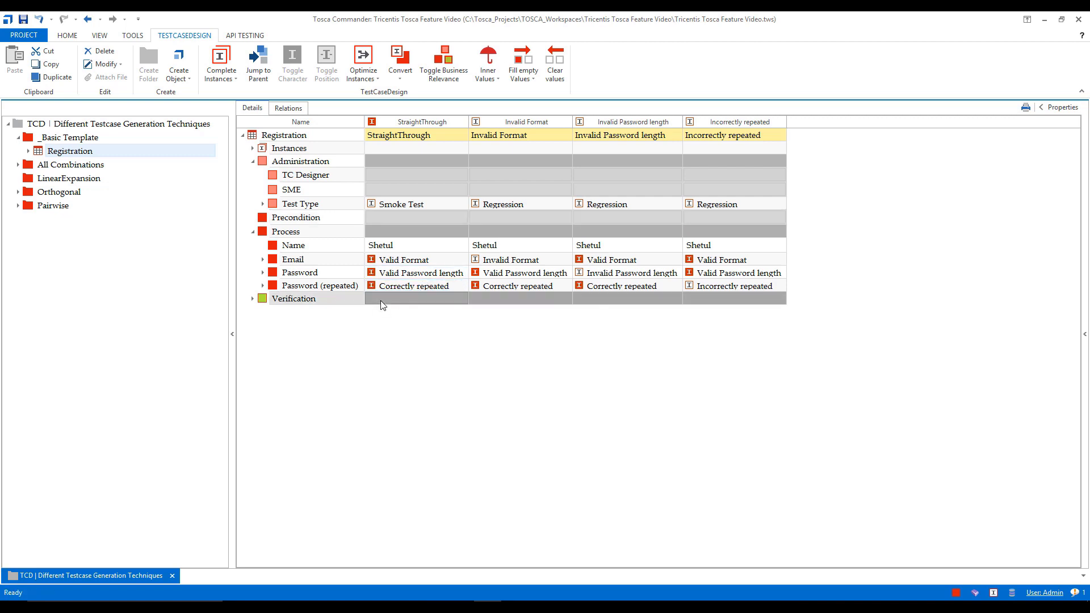
click(381, 301)
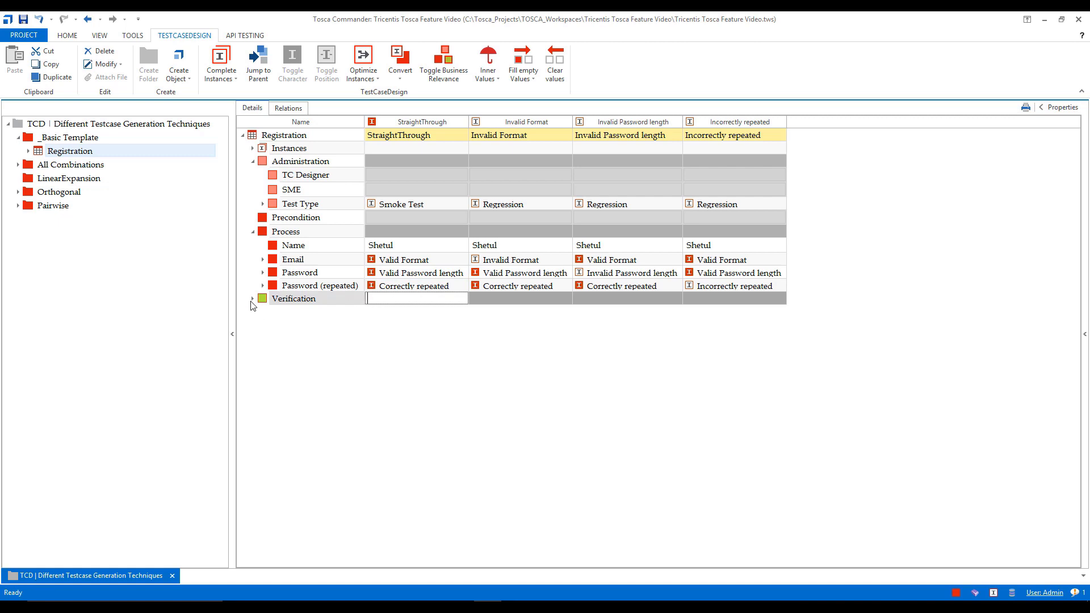
click(253, 299)
click(381, 315)
click(381, 315)
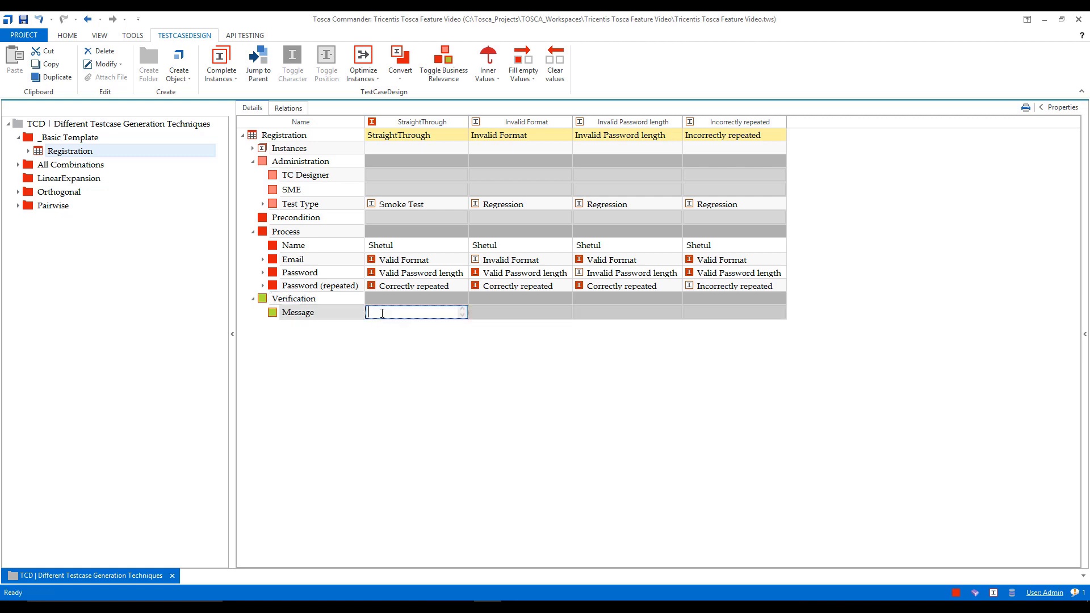
text(Sucesss)
Enter "Error" as the verification Message of the Invalid Format instance.
click(521, 314)
click(522, 313)
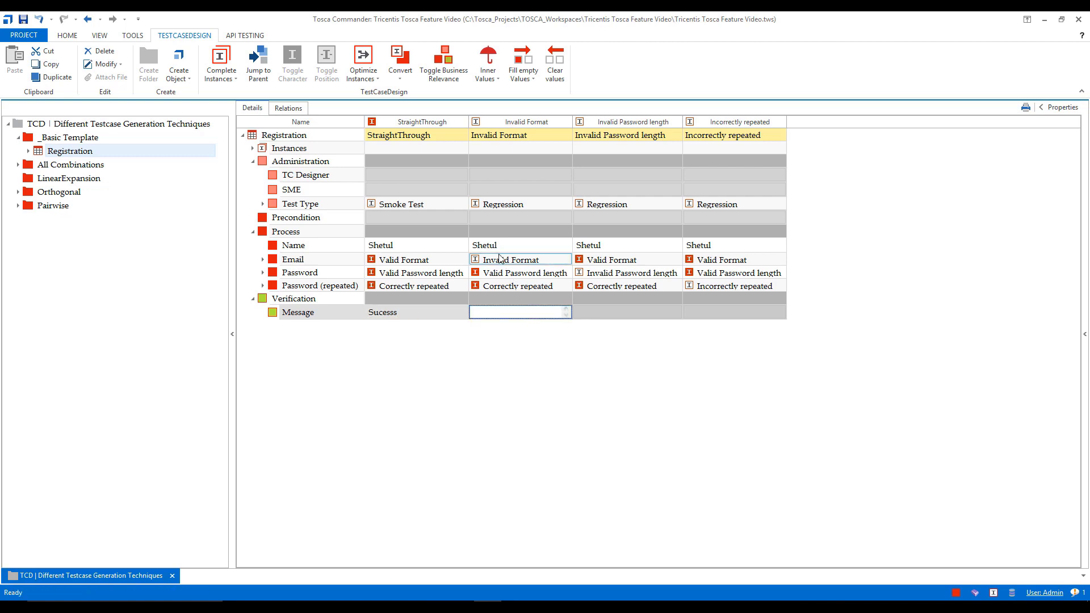
click(476, 262)
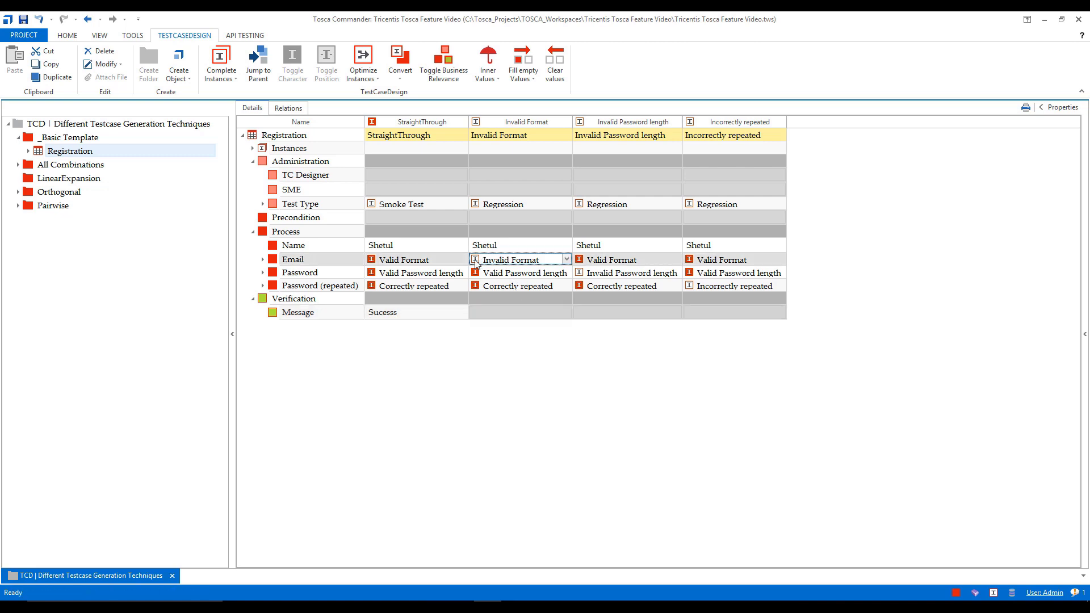
click(478, 314)
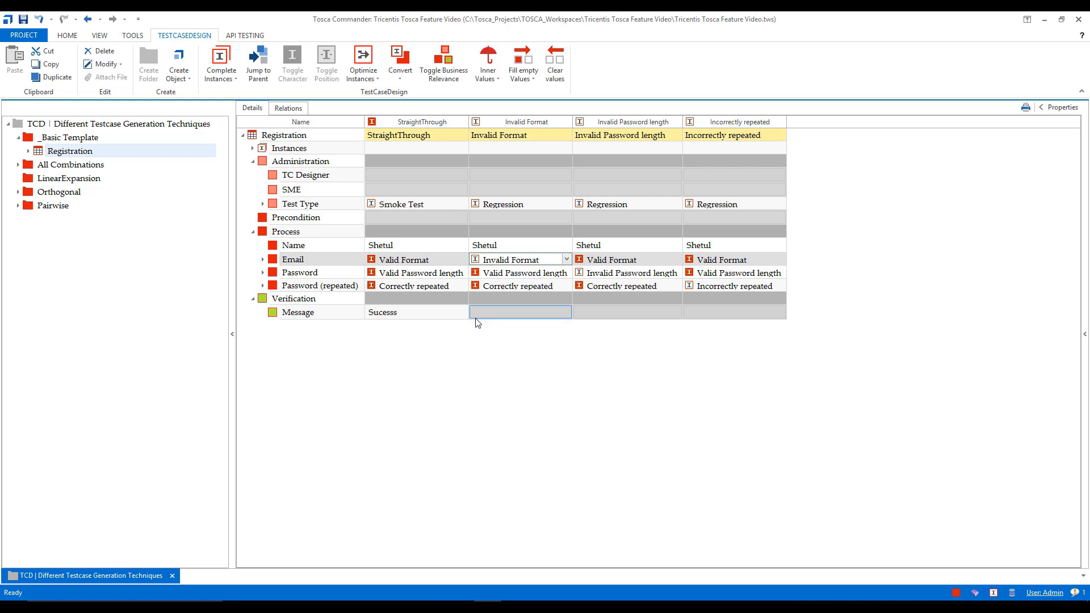
click(478, 313)
text(Erro)
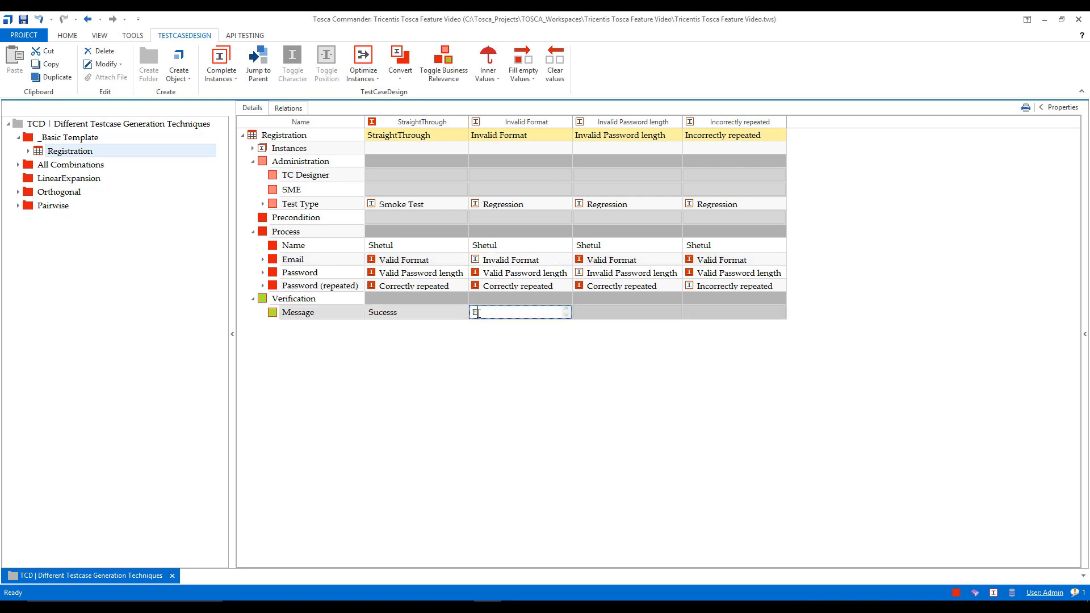
key(BackSpace)
key(BackSpace)
text(ror)
Enter "Error" as the verification Message of the Invalid Password length and Incorrectly repeated instances.
click(612, 314)
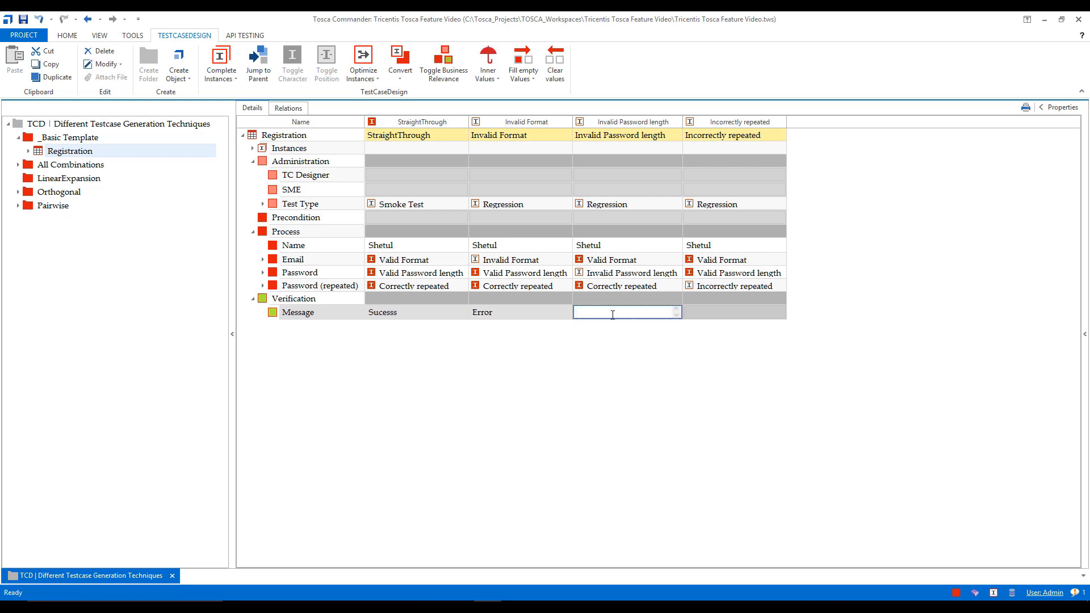
text(Error)
click(759, 310)
text(E)
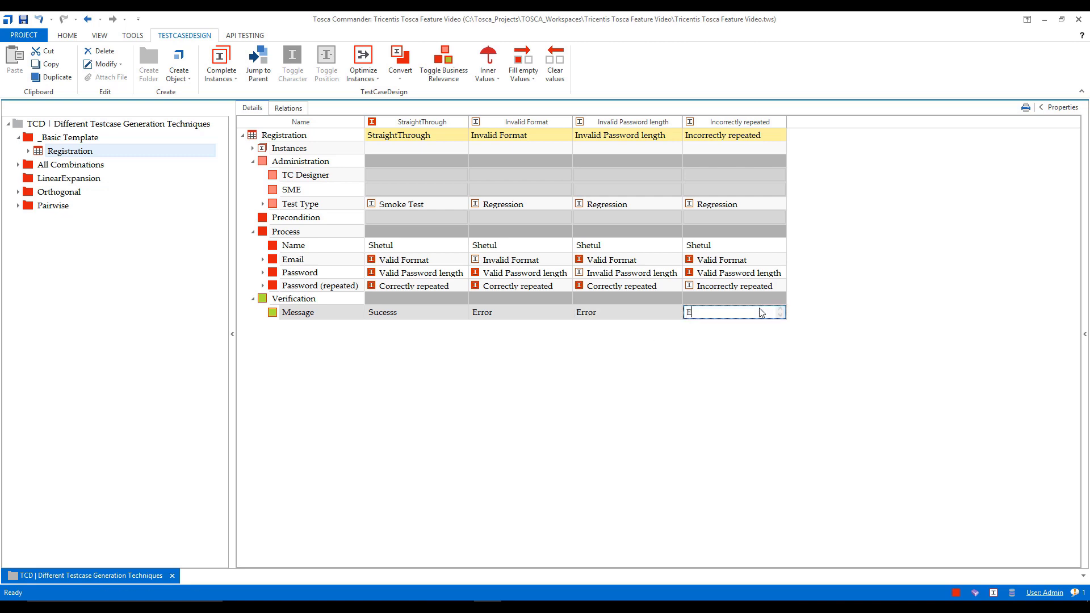
text(rror)
click(413, 190)
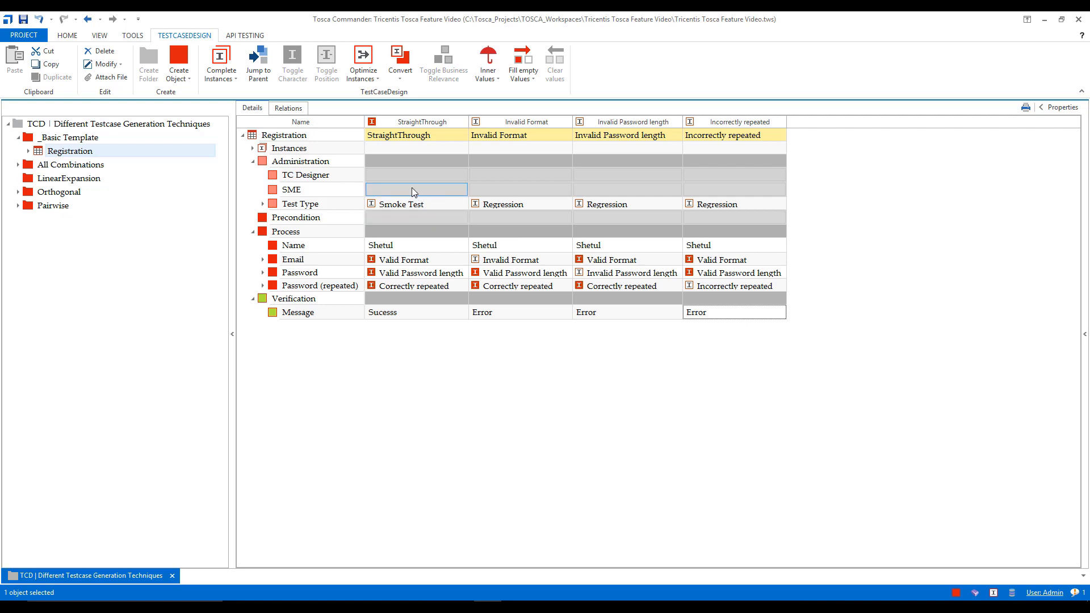
Fill the empty TC Designer values of all Registration instances with the specific value "James bond".
click(406, 176)
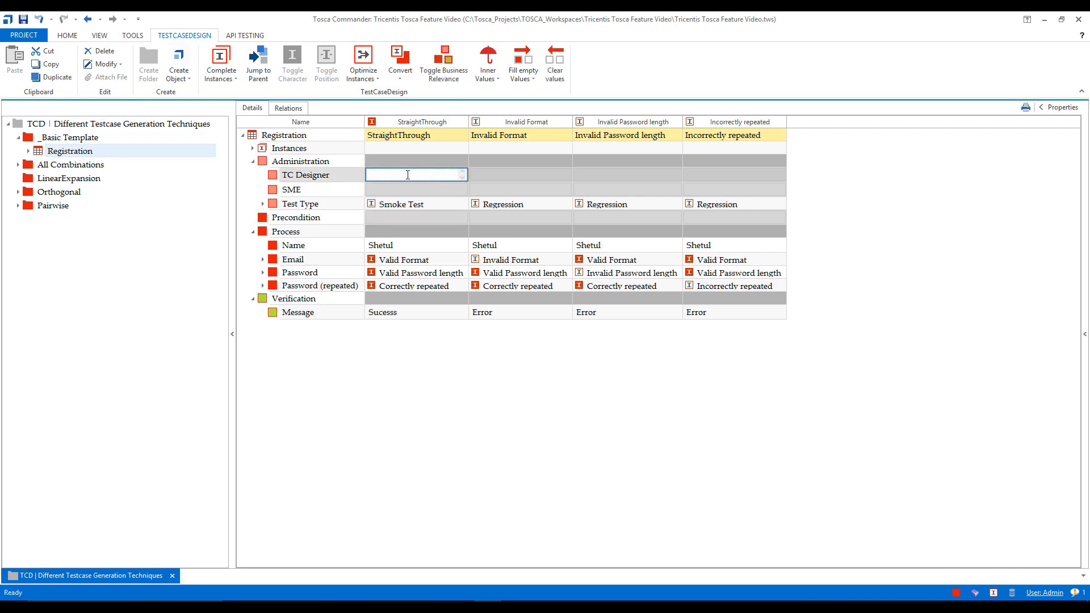
right_click(311, 178)
mouse_move(398, 360)
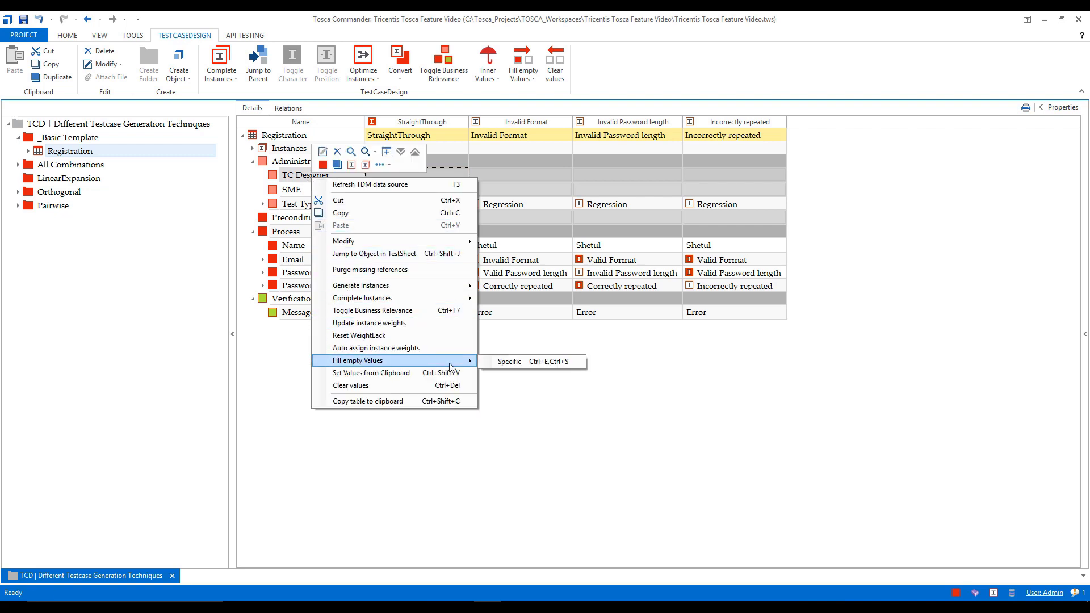
click(540, 362)
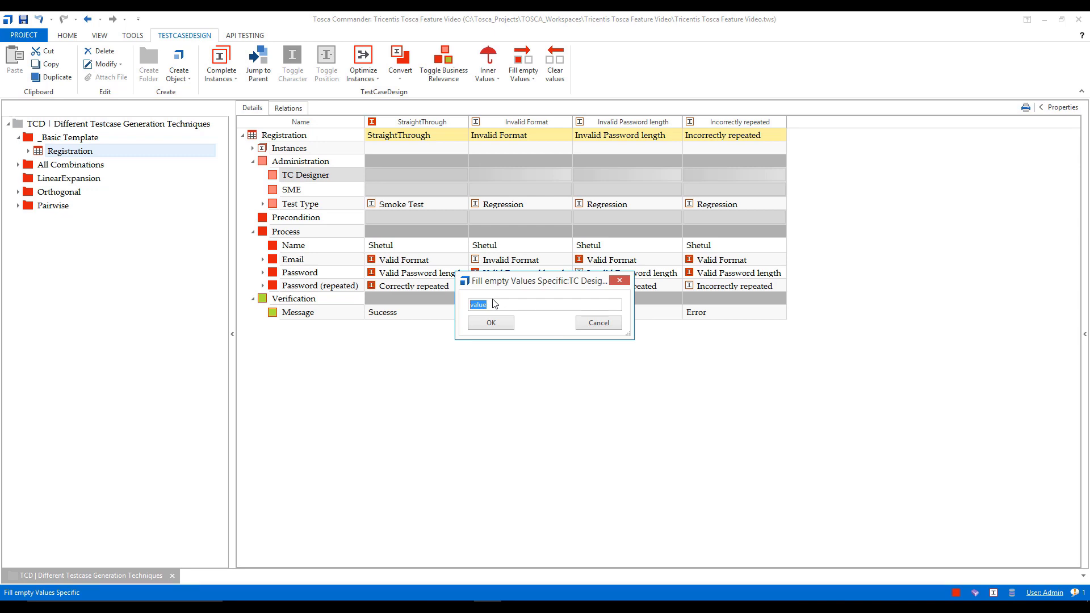
key(BackSpace)
text(James Bond)
click(492, 323)
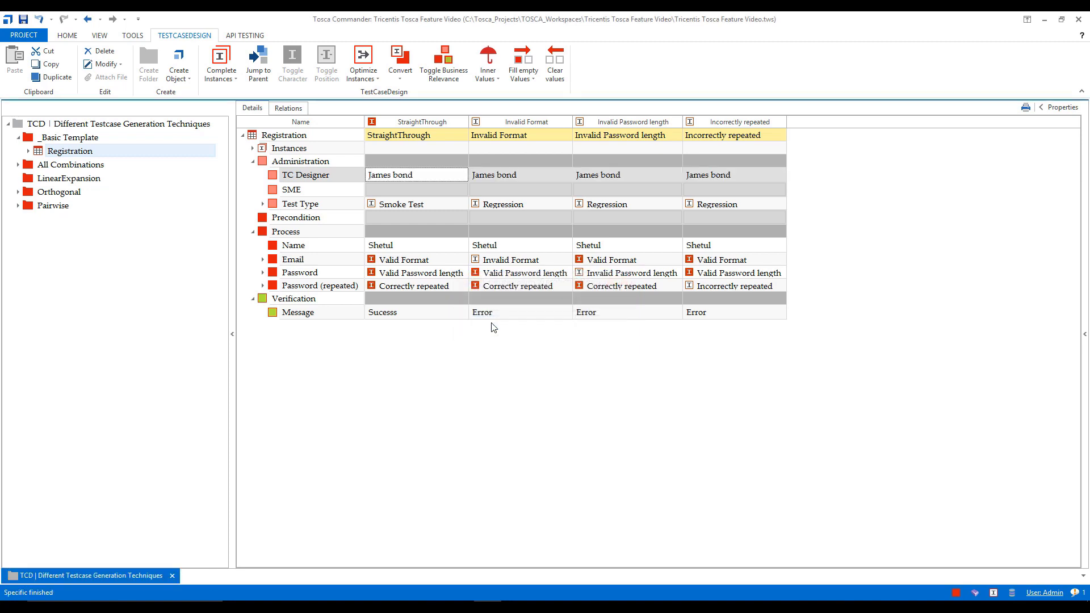
Fill the empty SME values of all Registration instances with the specific value "Harry Potter".
click(376, 189)
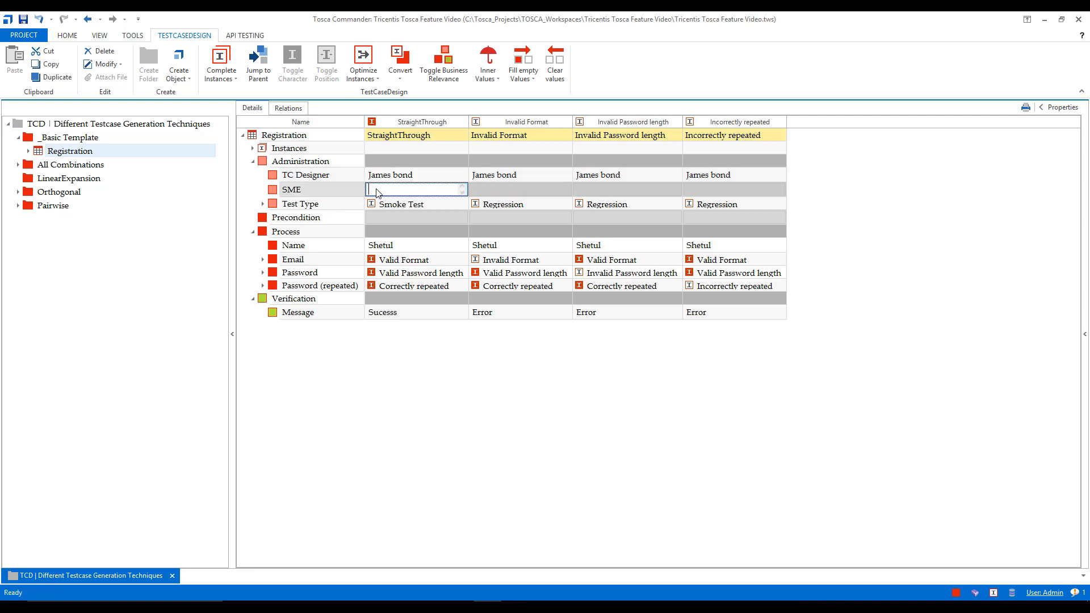
click(277, 193)
right_click(277, 193)
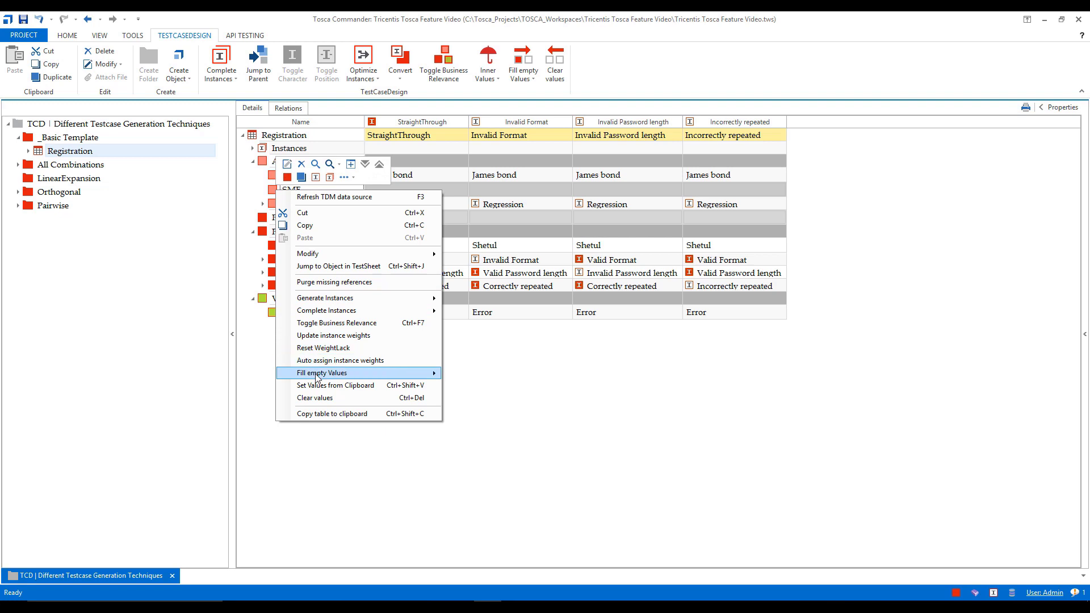
click(464, 373)
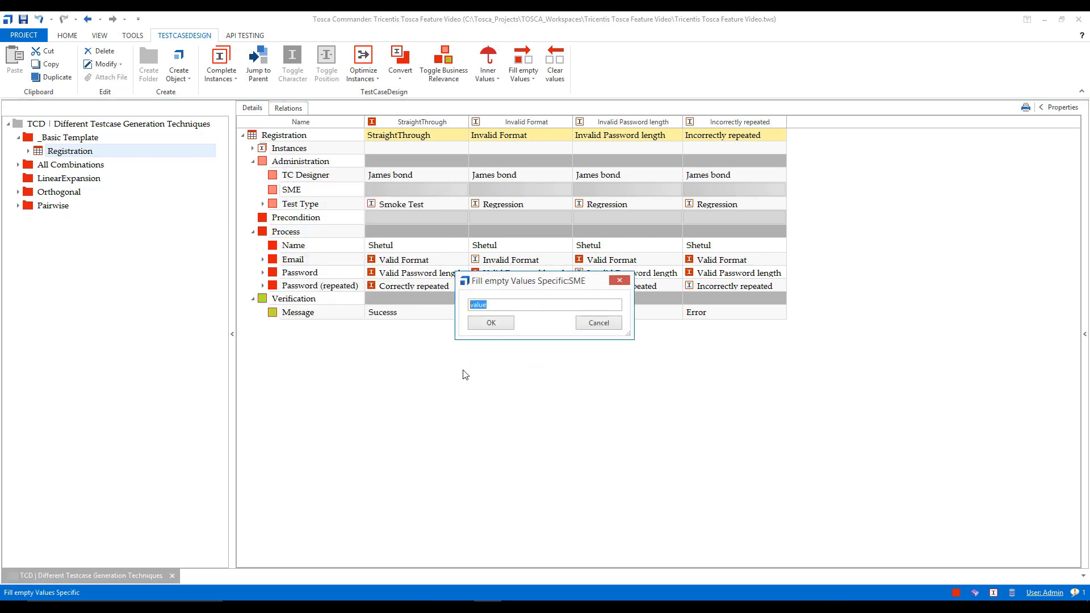
key(BackSpace)
text(Harry Potter)
click(489, 325)
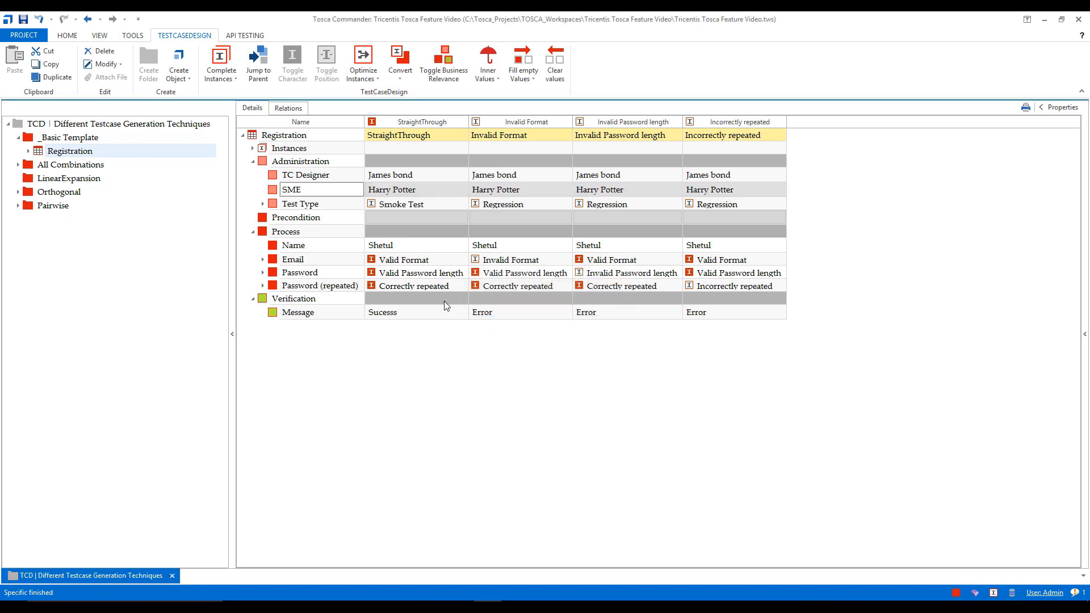